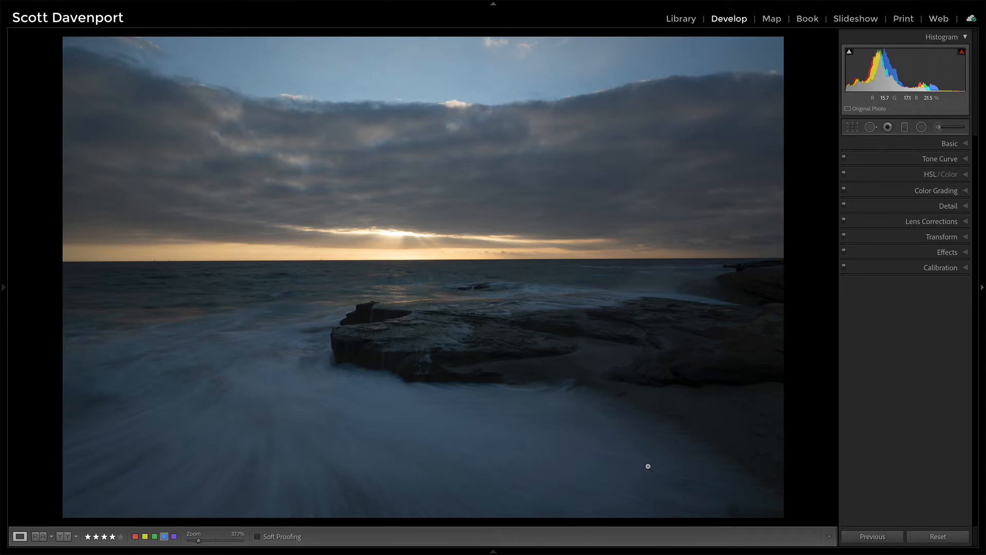
# Step: Crop the seascape to a 16 x 9 aspect ratio, tightening and repositioning the frame to remove the bright upper sky
pyautogui.press('r')
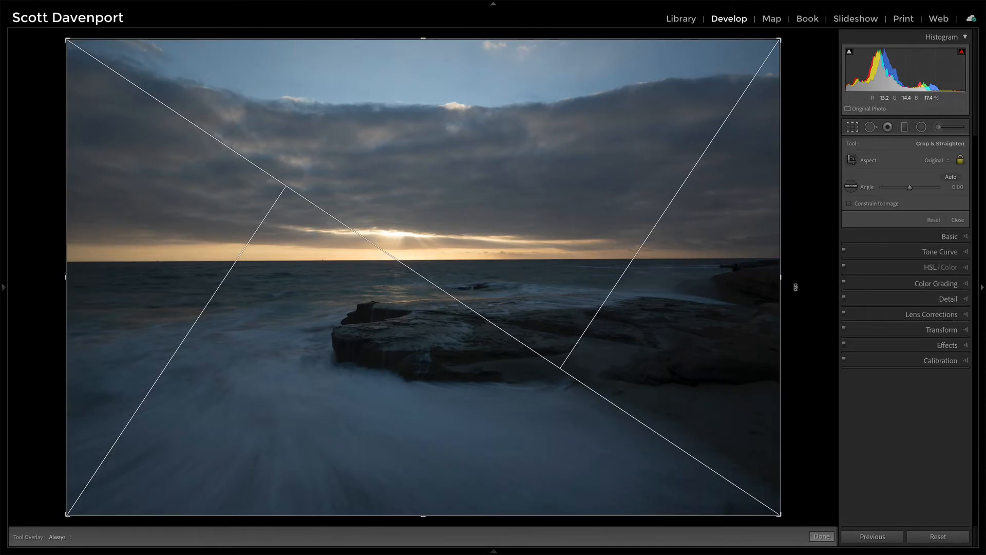
pyautogui.click(934, 163)
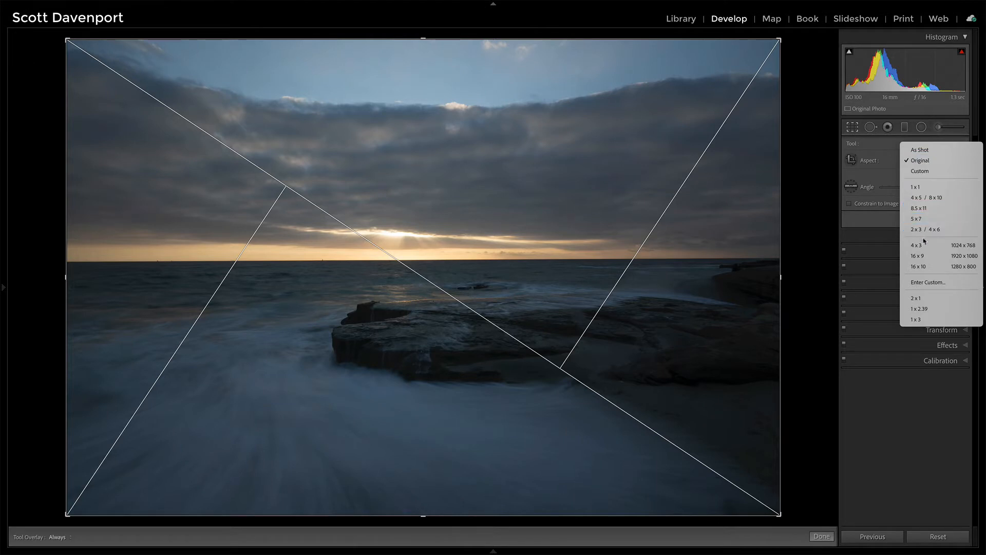
pyautogui.click(921, 256)
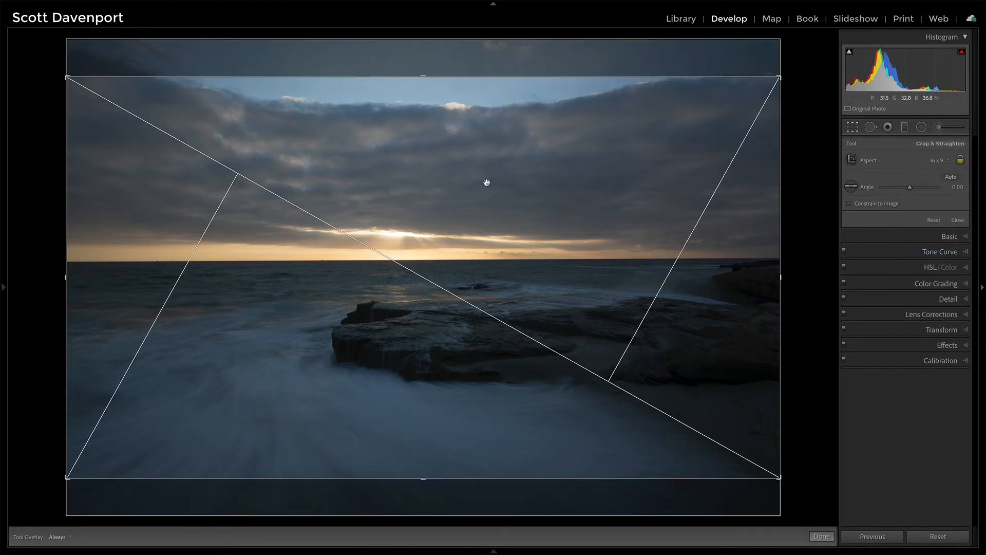
pyautogui.moveTo(486, 180); pyautogui.dragTo(488, 149)
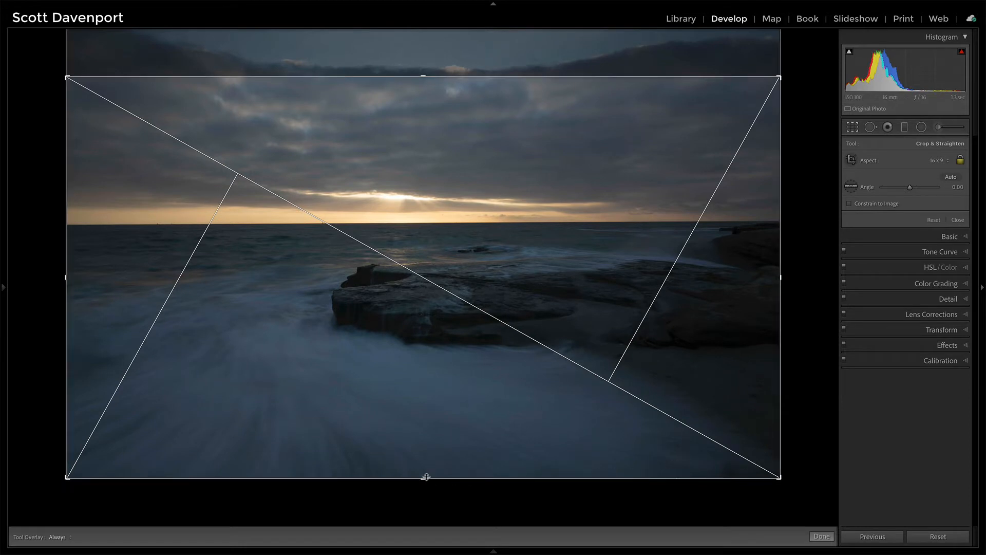
pyautogui.moveTo(423, 479); pyautogui.dragTo(423, 467)
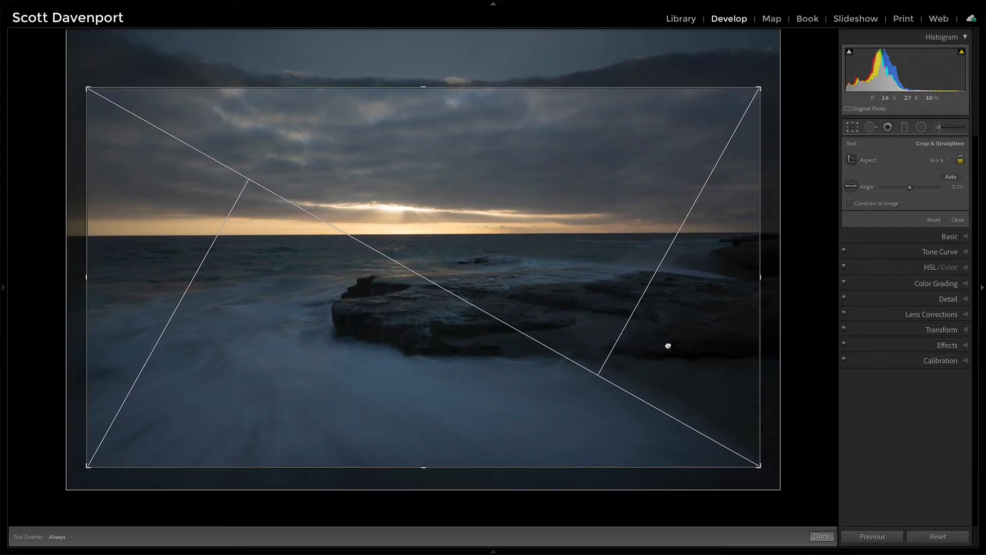
pyautogui.moveTo(667, 344); pyautogui.dragTo(651, 343)
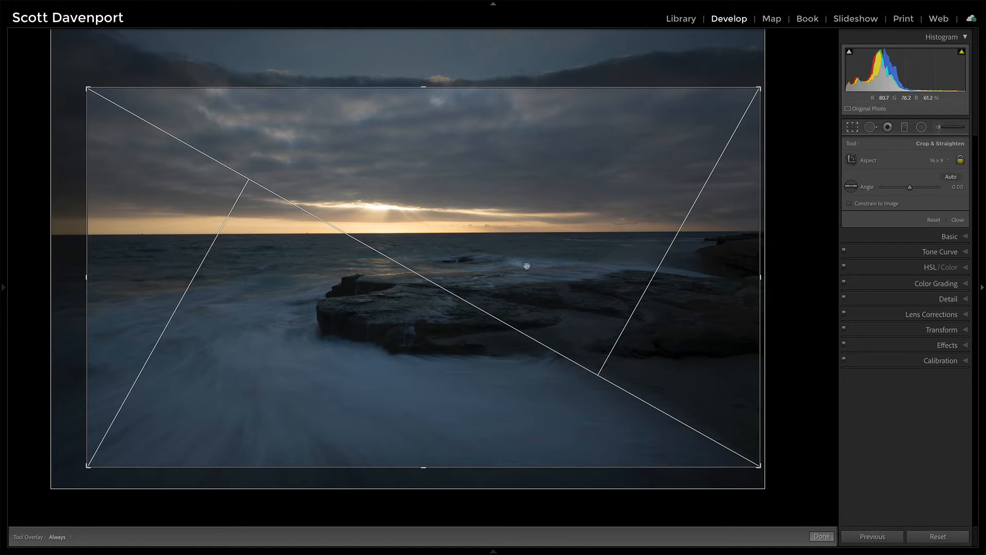
pyautogui.click(958, 220)
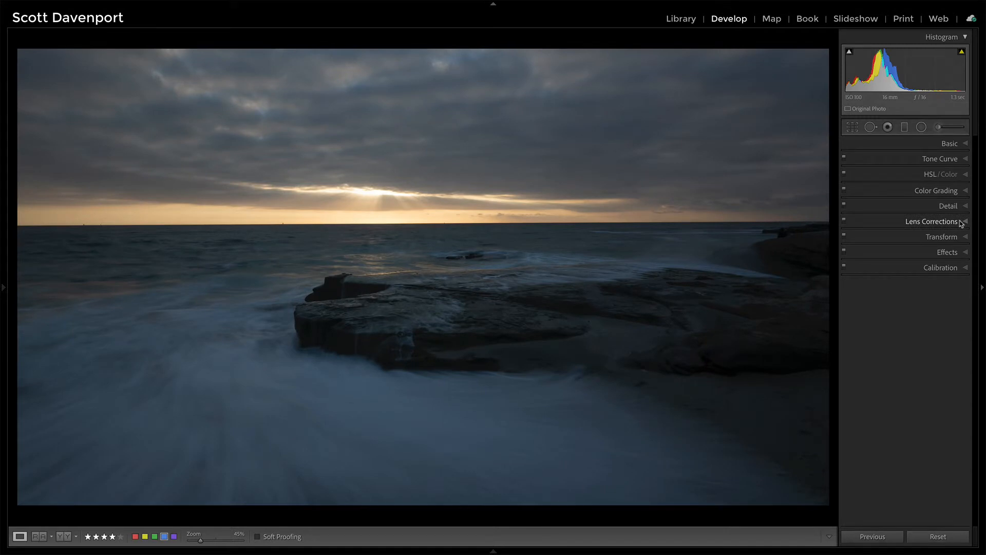
# Step: Straighten the horizon by rotating the crop 0.22 degrees
pyautogui.press('r')
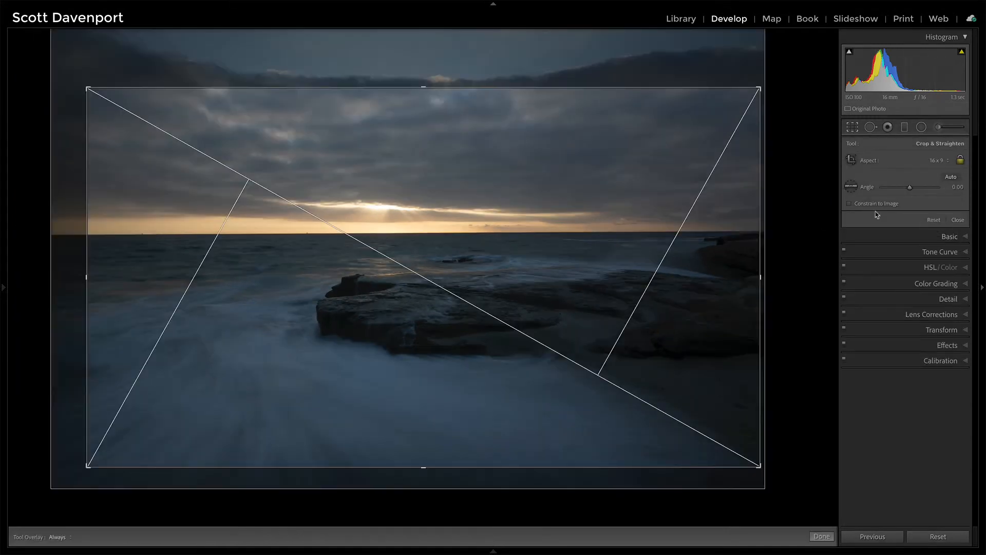
pyautogui.moveTo(775, 218); pyautogui.dragTo(777, 218)
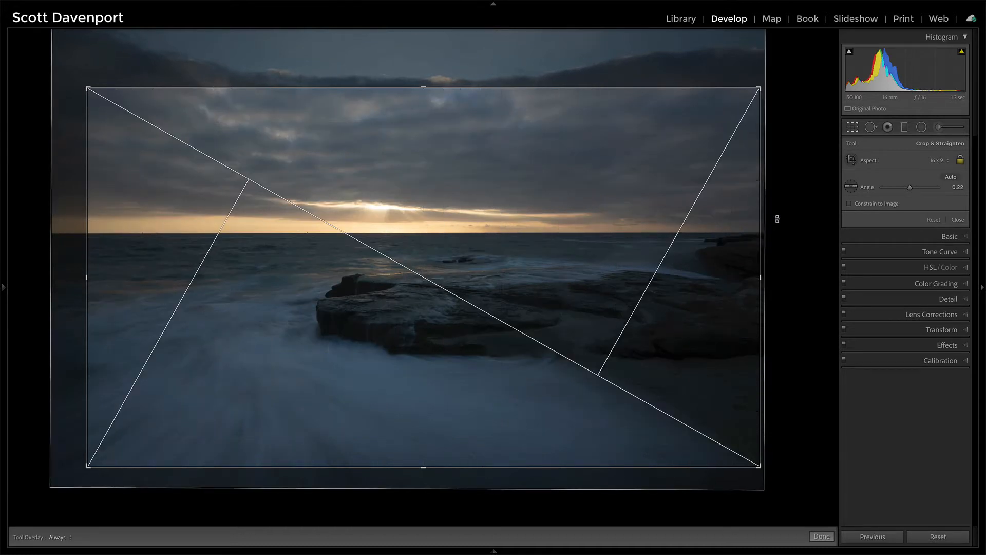
pyautogui.press('Return')
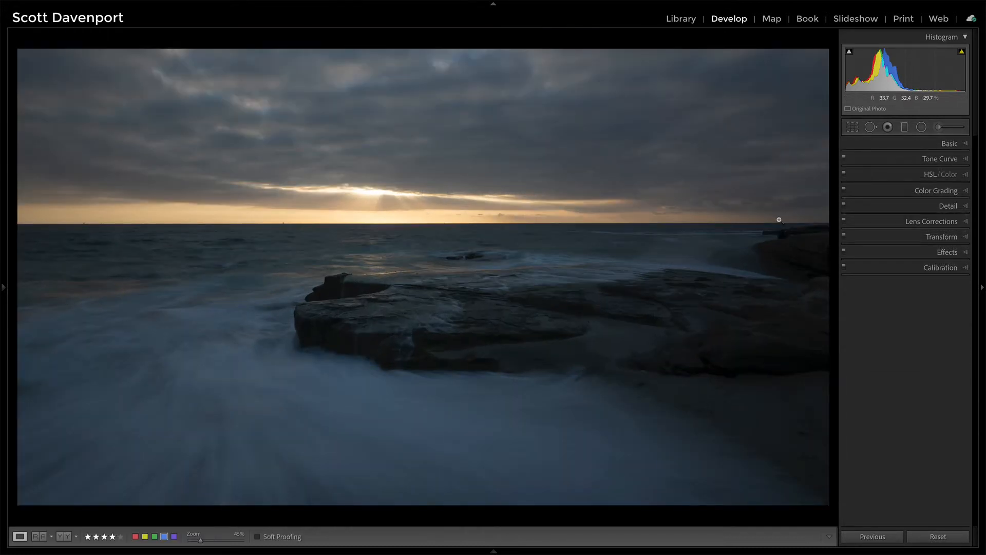
# Step: Check the lens profile corrections and set the photo's colour profile to Adobe Landscape
pyautogui.click(939, 222)
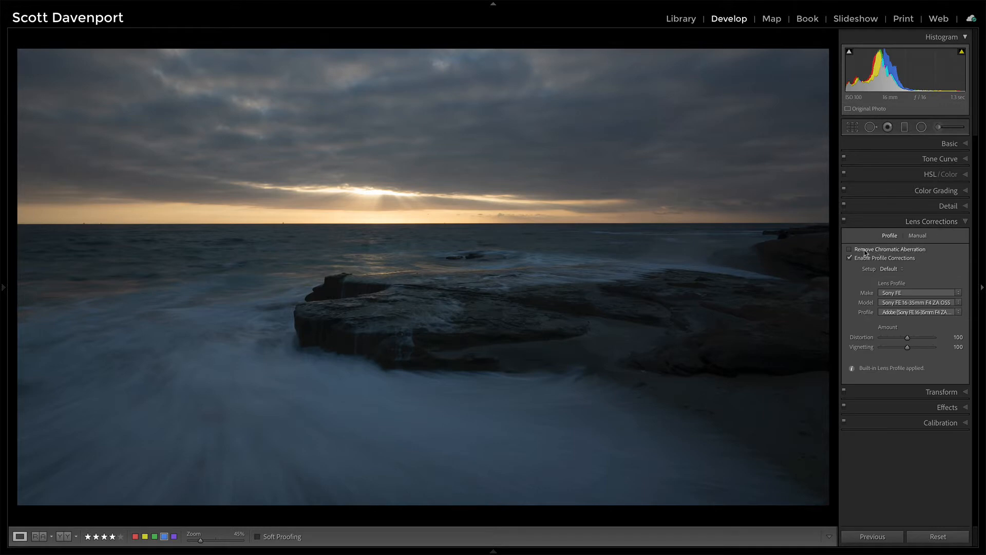
pyautogui.click(948, 224)
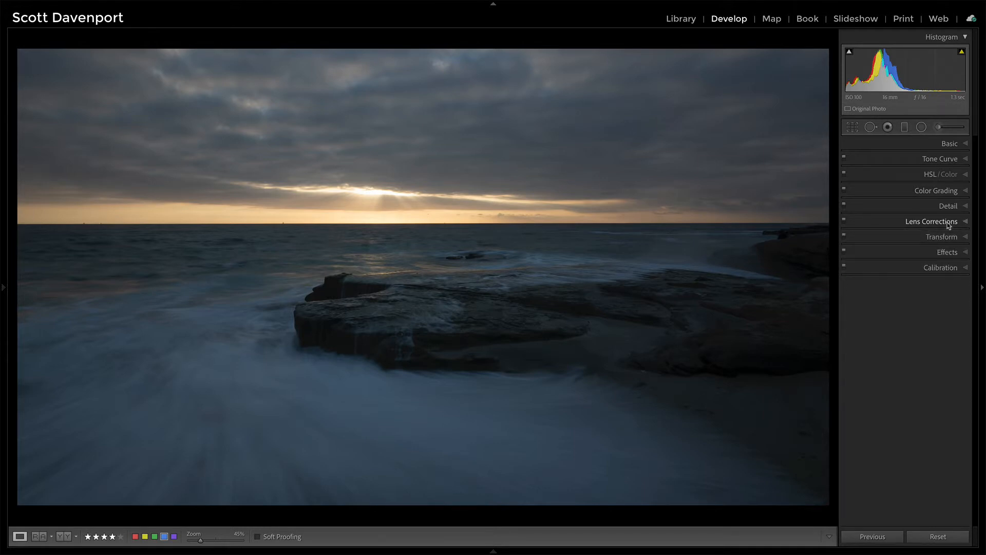
pyautogui.click(950, 144)
pyautogui.click(870, 133)
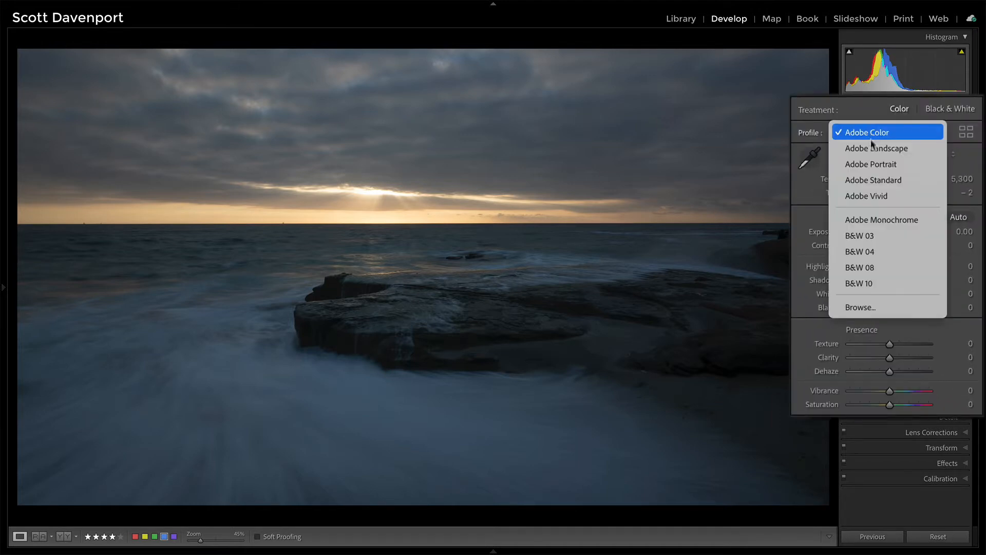
pyautogui.click(873, 149)
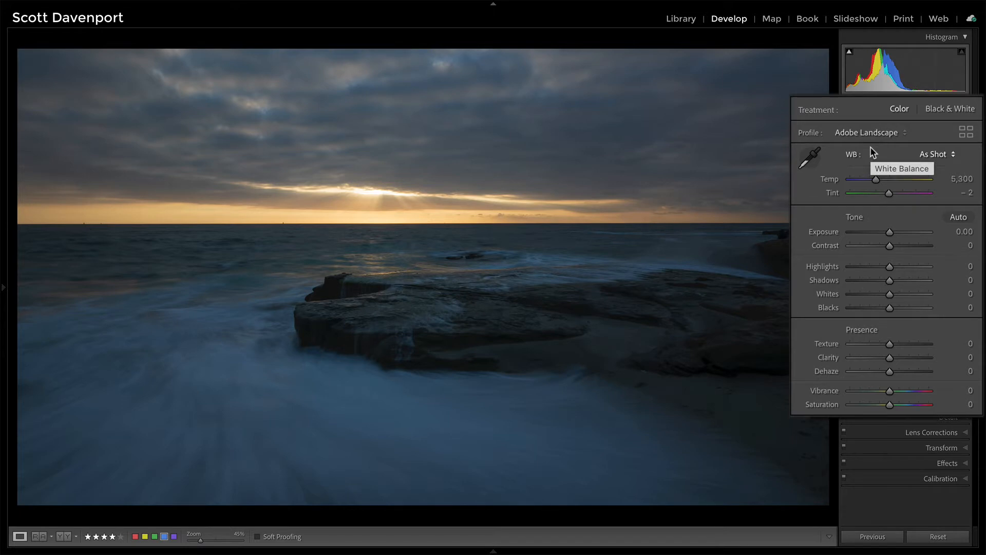
# Step: Set the white balance to Auto and apply the automatic tone adjustments
pyautogui.click(934, 154)
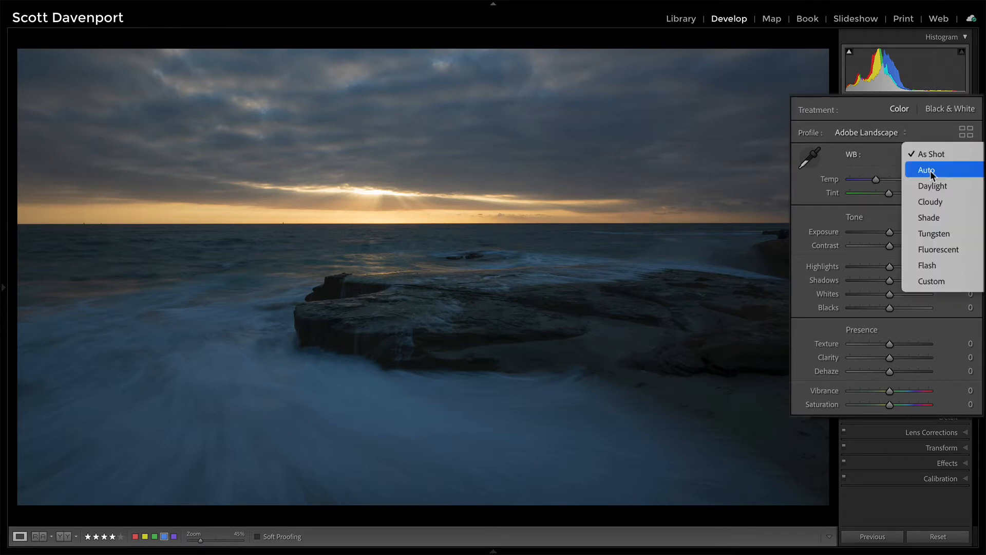
pyautogui.click(929, 172)
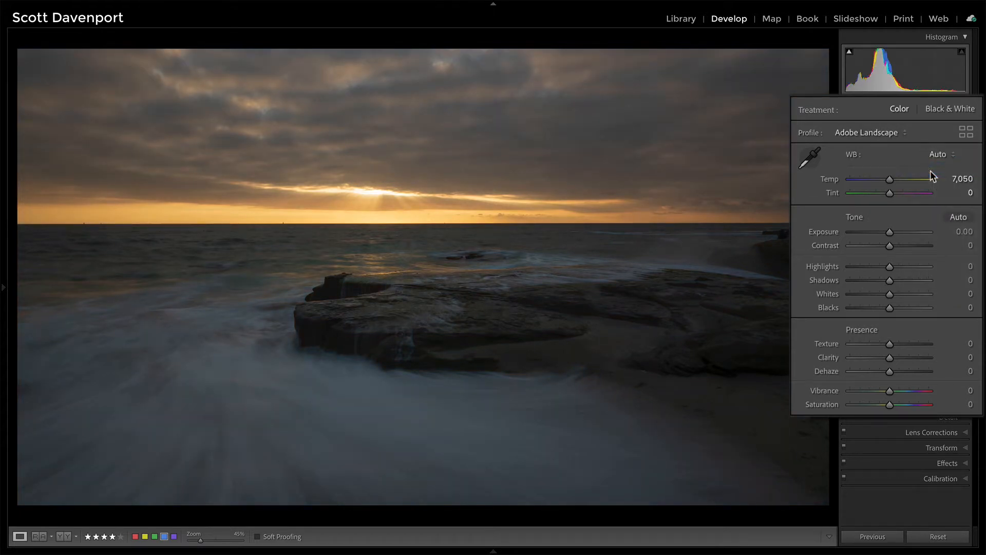
pyautogui.click(959, 218)
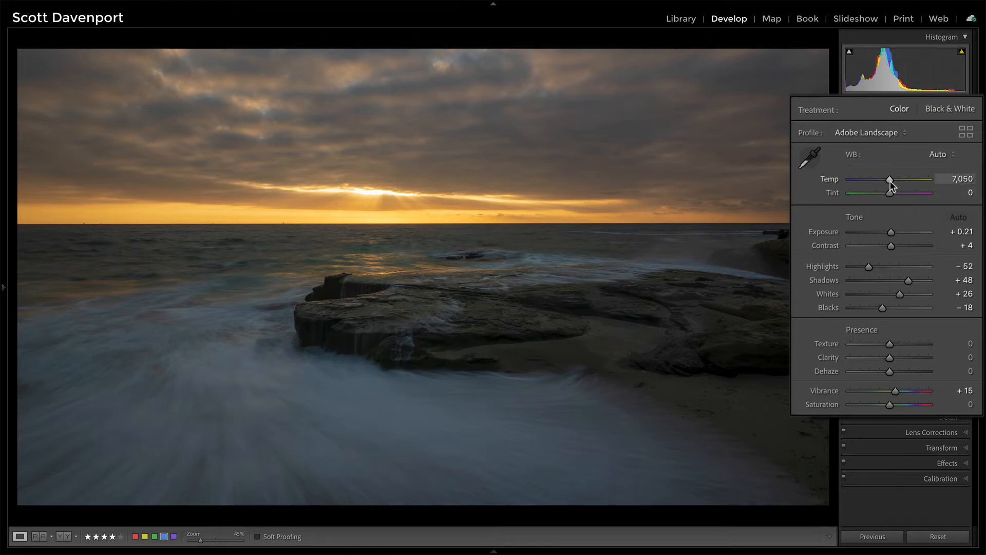
# Step: Sample the misty white water as the neutral white balance target and set the temperature to 6,484
pyautogui.moveTo(889, 181); pyautogui.dragTo(889, 180)
pyautogui.click(812, 160)
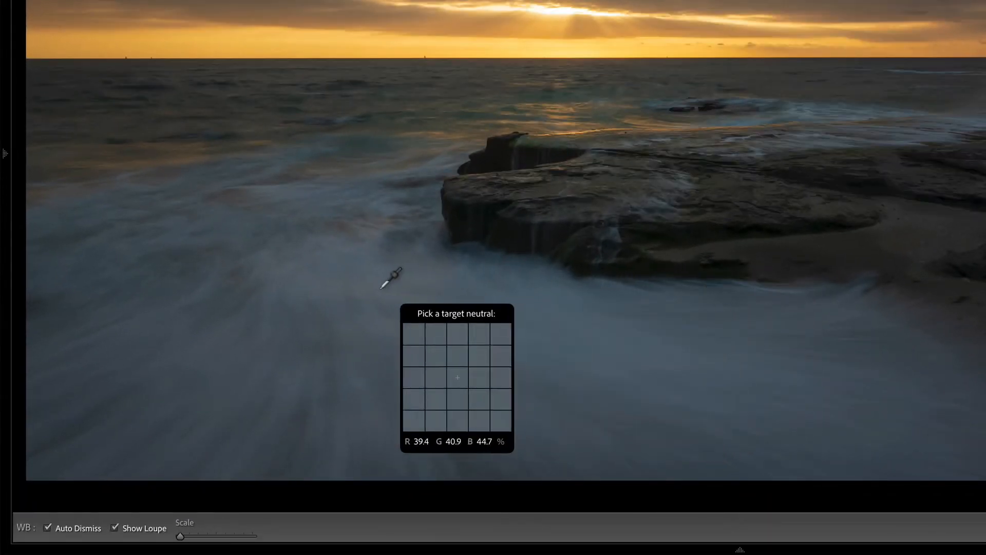
pyautogui.click(367, 307)
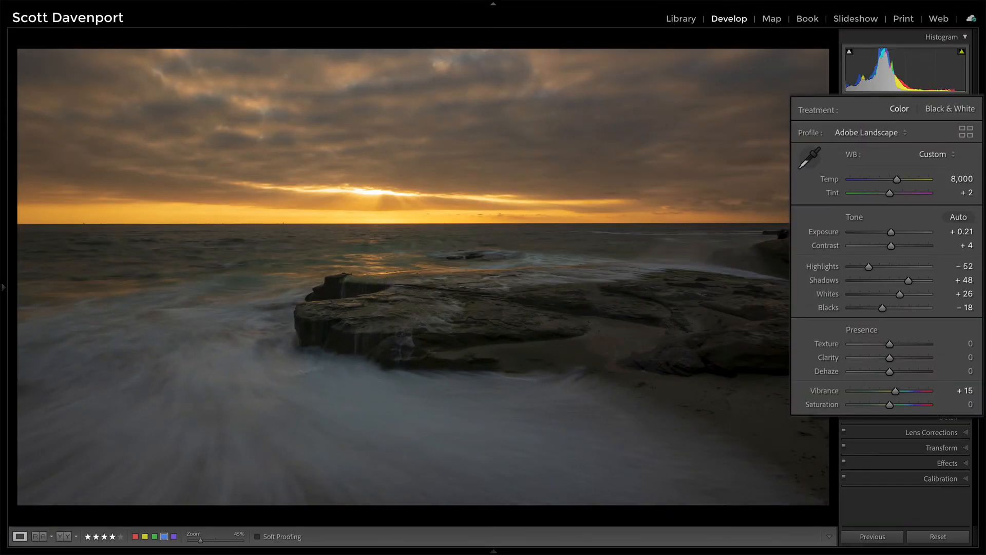
pyautogui.click(879, 180)
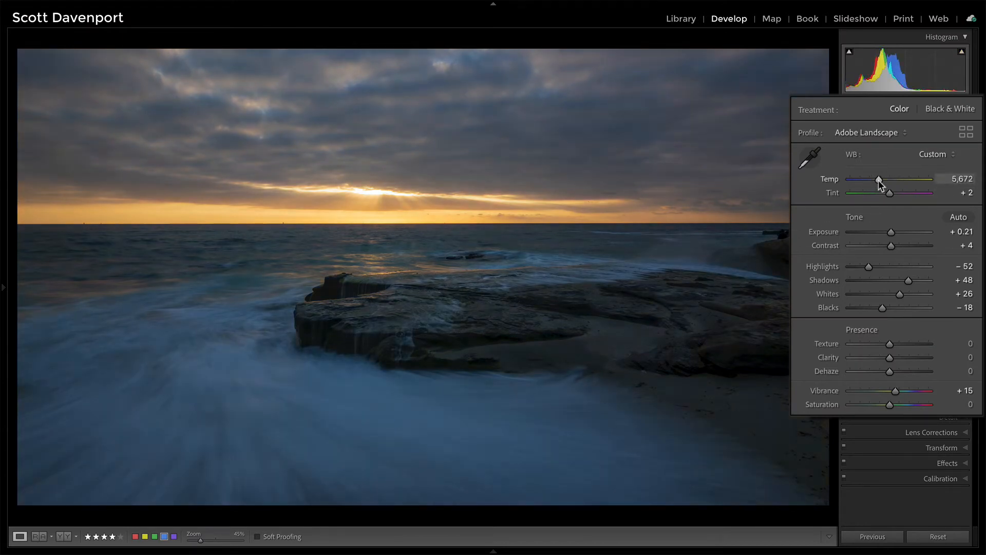
pyautogui.moveTo(877, 180)
pyautogui.mouseDown()
pyautogui.moveTo(893, 180)
pyautogui.moveTo(885, 181)
pyautogui.mouseUp()
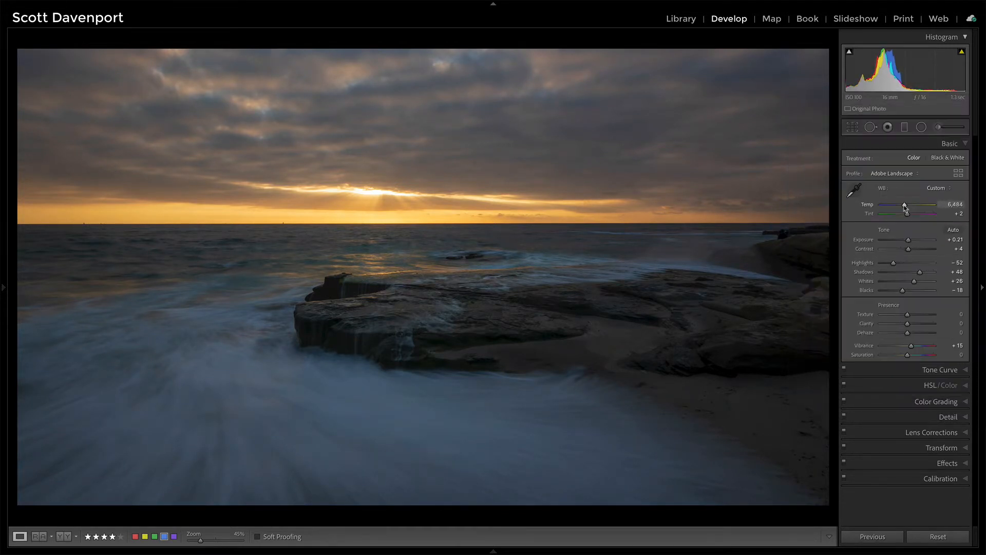
# Step: Add a graduated filter covering the sea and rocks, with its centre placed near the horizon
pyautogui.click(905, 127)
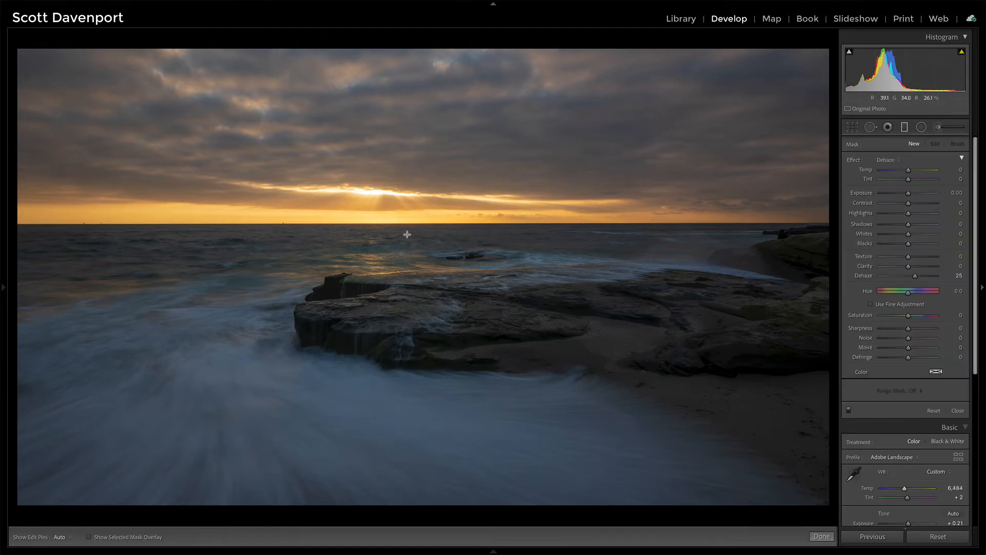
pyautogui.moveTo(405, 239); pyautogui.dragTo(403, 139)
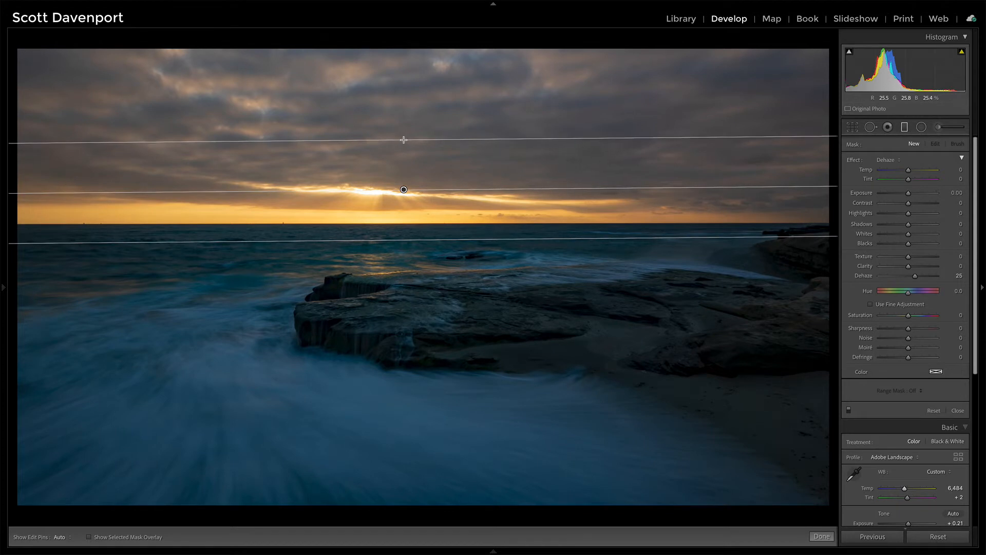
pyautogui.moveTo(403, 190); pyautogui.dragTo(399, 235)
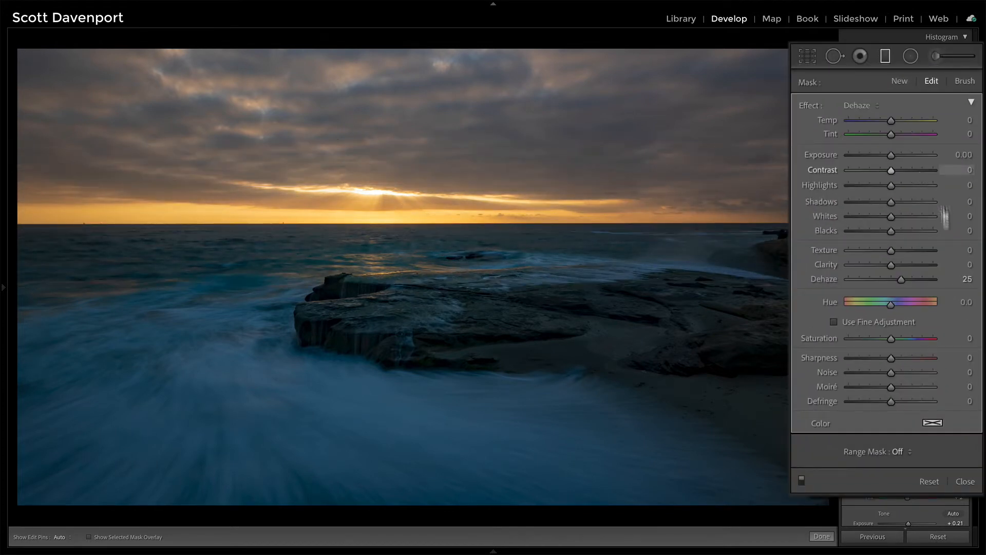
# Step: Switch the graduated filter's effect from Dehaze to Exposure, and set its exposure to 0.30 and shadows to 17
pyautogui.click(857, 106)
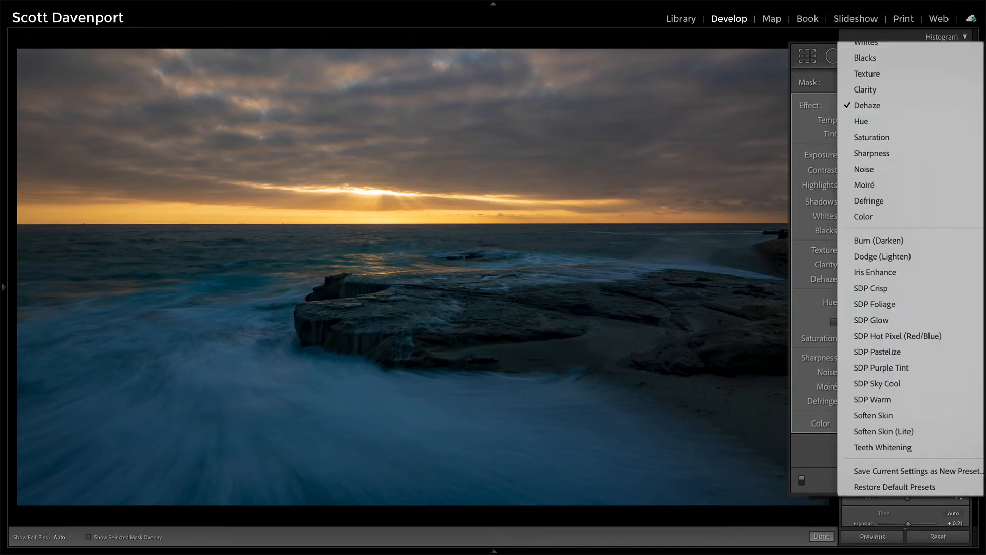
pyautogui.click(884, 43)
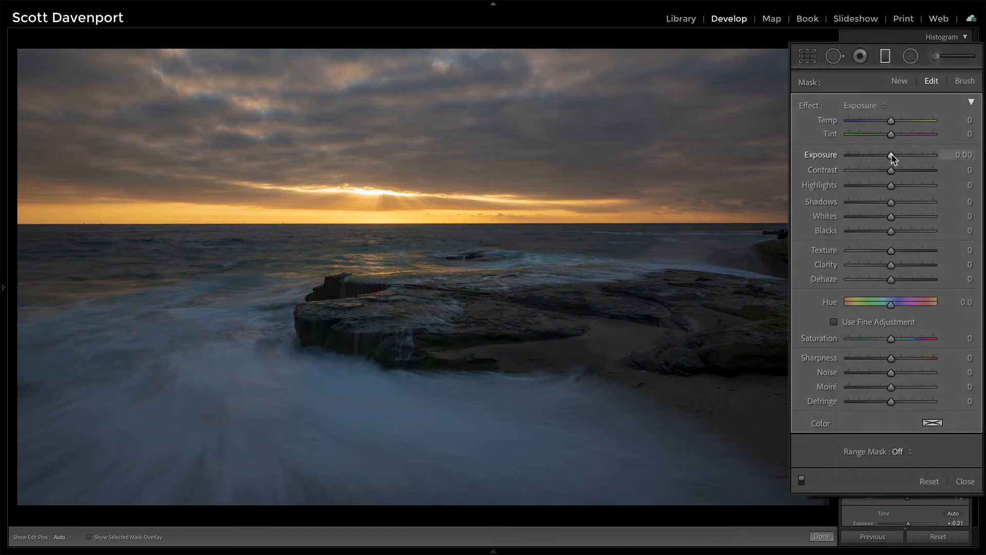
pyautogui.moveTo(891, 153); pyautogui.dragTo(894, 153)
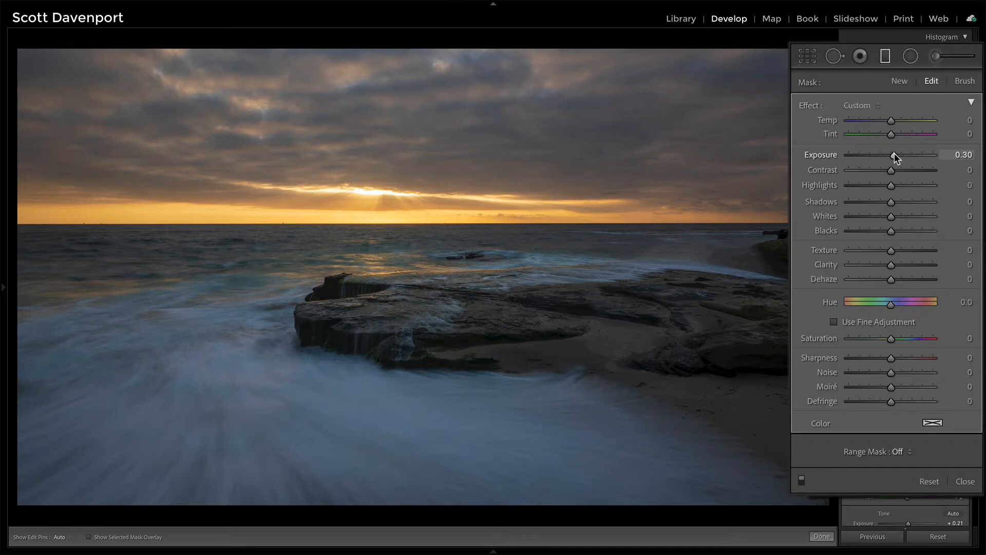
pyautogui.moveTo(891, 201); pyautogui.dragTo(898, 200)
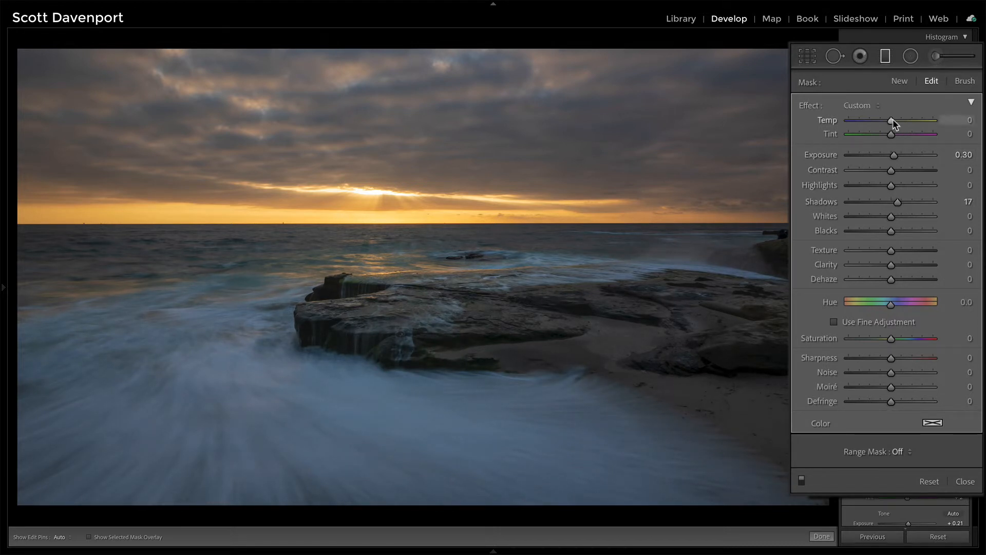
# Step: Warm the foreground filter with a temperature of 18 and set its exposure to 0.40
pyautogui.moveTo(895, 119); pyautogui.dragTo(896, 119)
pyautogui.moveTo(896, 119); pyautogui.dragTo(899, 118)
pyautogui.moveTo(895, 156); pyautogui.dragTo(896, 156)
# Step: Adjust the graduated filter's position and transition around the horizon, and set its exposure to 0.50
pyautogui.moveTo(399, 234); pyautogui.dragTo(402, 212)
pyautogui.moveTo(407, 161); pyautogui.dragTo(402, 225)
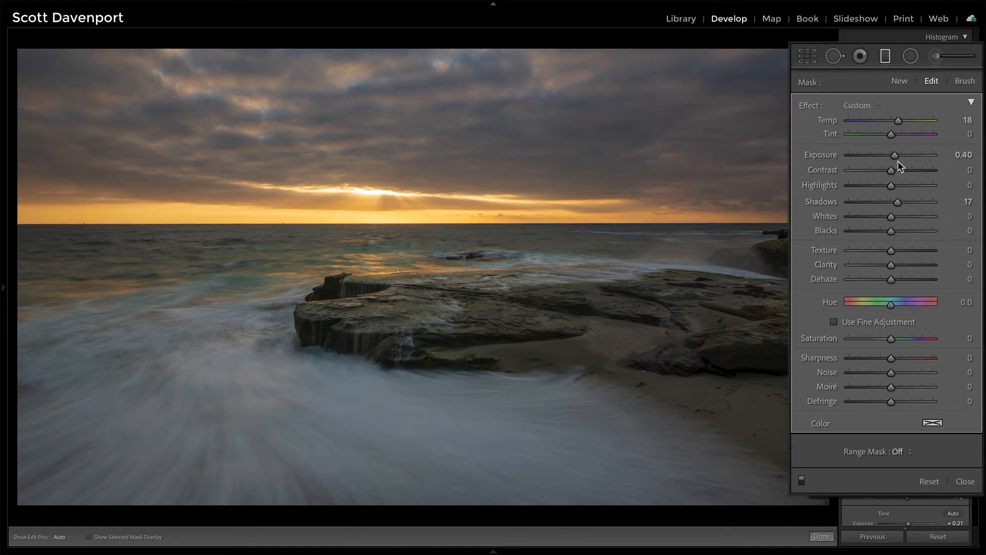
pyautogui.moveTo(896, 155); pyautogui.dragTo(899, 155)
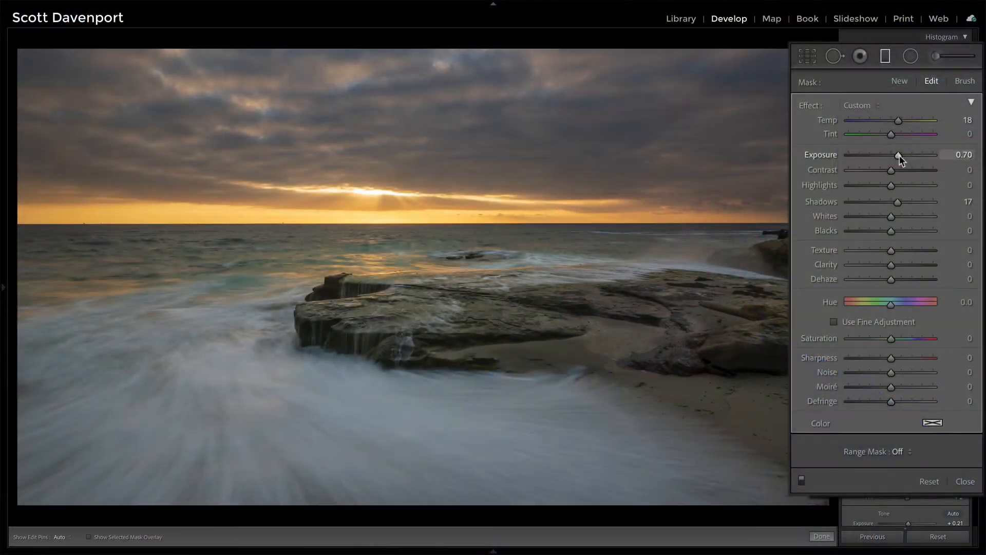
pyautogui.moveTo(898, 155); pyautogui.dragTo(914, 195)
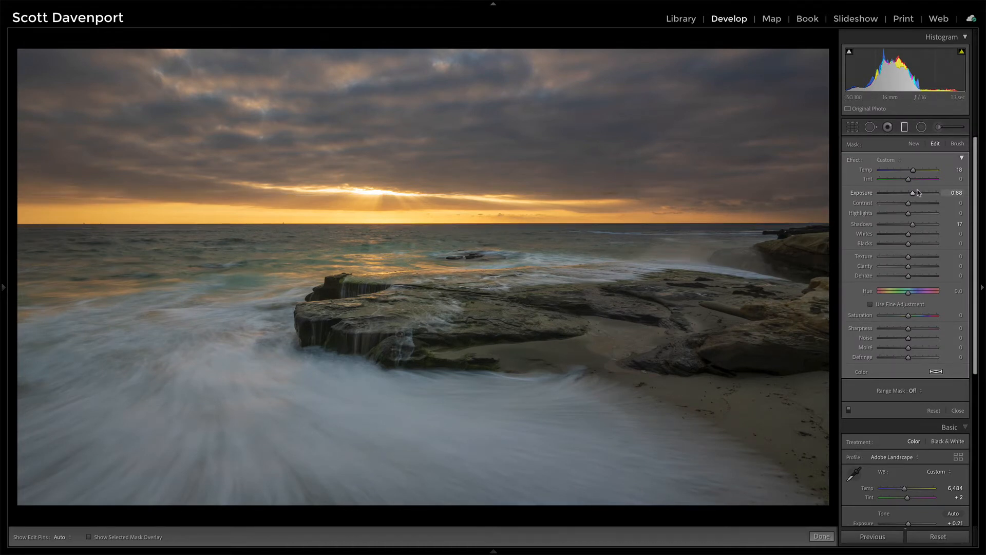
pyautogui.moveTo(913, 193); pyautogui.dragTo(896, 155)
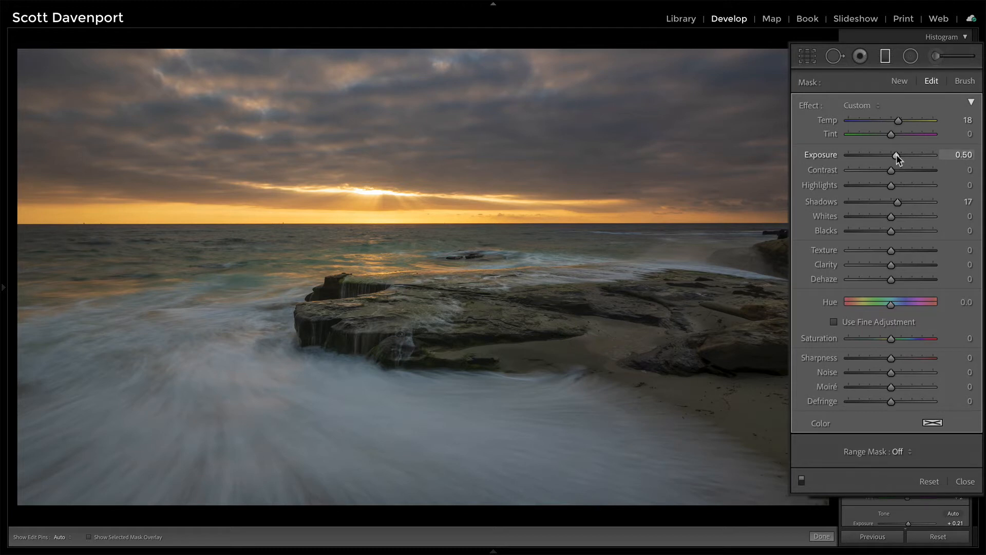
# Step: Try a texture of 13 on the graduated filter, and reset it to the default
pyautogui.moveTo(892, 250); pyautogui.dragTo(912, 259)
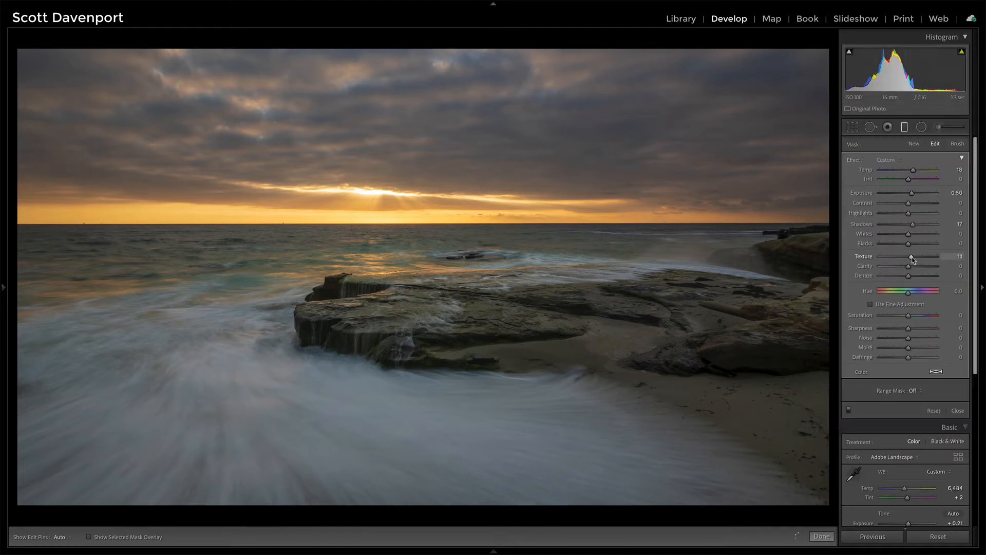
pyautogui.doubleClick(864, 256)
# Step: Close the graduated filter and set the whole photo's texture to +21 and clarity to +9
pyautogui.click(954, 411)
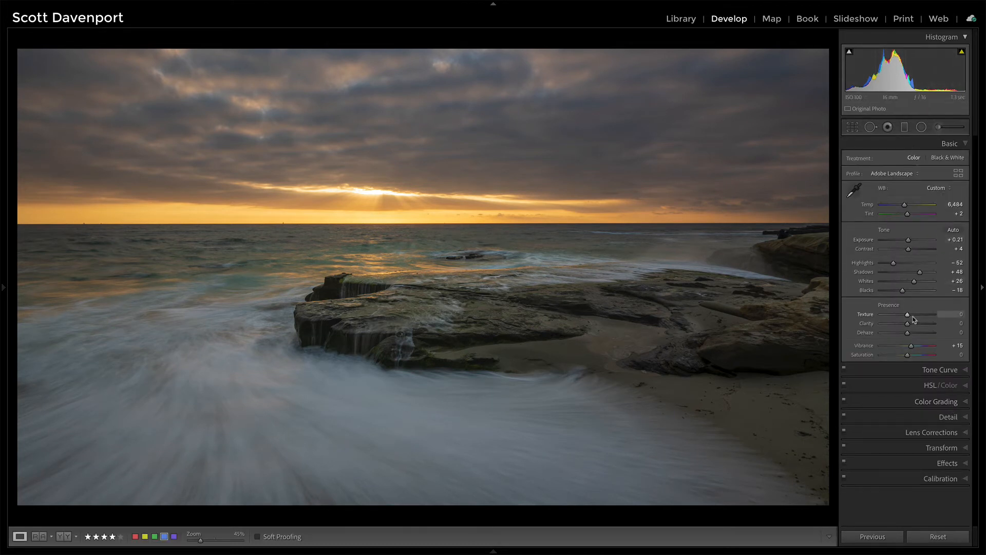
pyautogui.moveTo(907, 314); pyautogui.dragTo(910, 325)
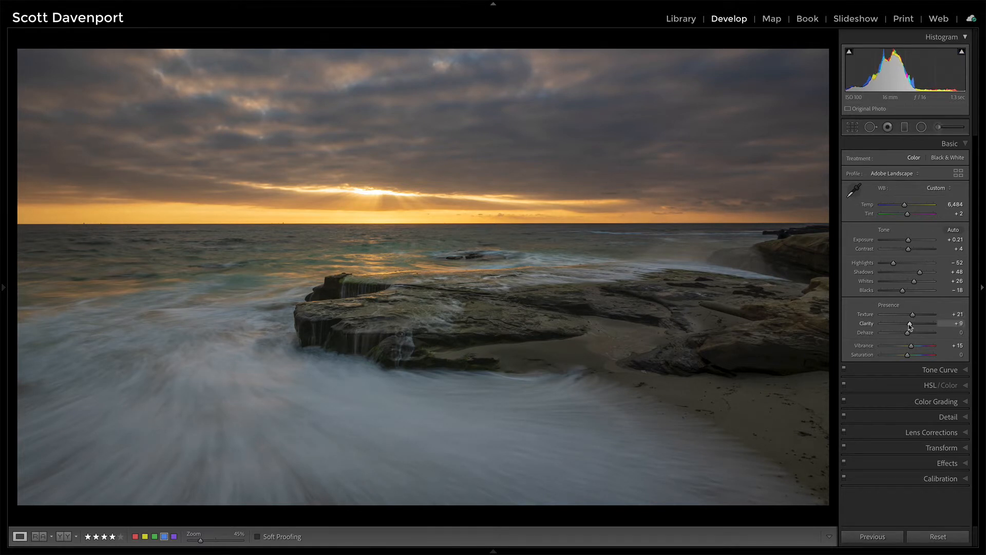
# Step: Reopen the foreground graduated filter and set its highlights to 26 and exposure to 0.55
pyautogui.click(904, 128)
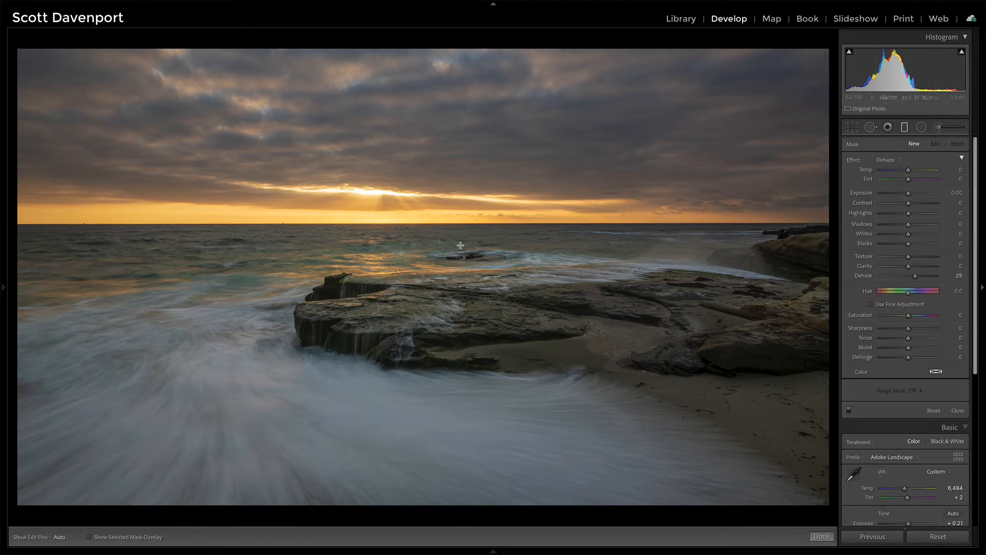
pyautogui.click(402, 225)
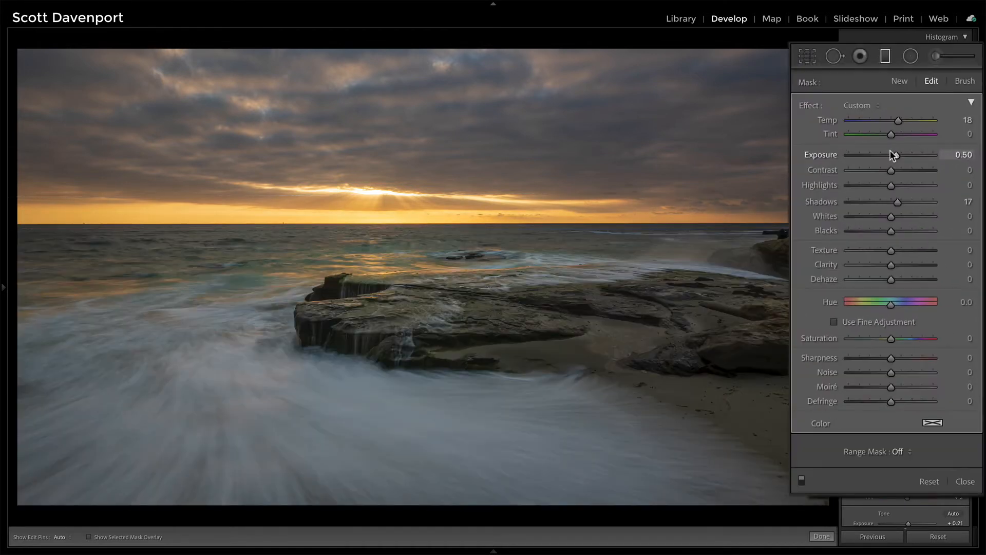
pyautogui.moveTo(890, 186); pyautogui.dragTo(901, 189)
pyautogui.moveTo(897, 160); pyautogui.dragTo(899, 159)
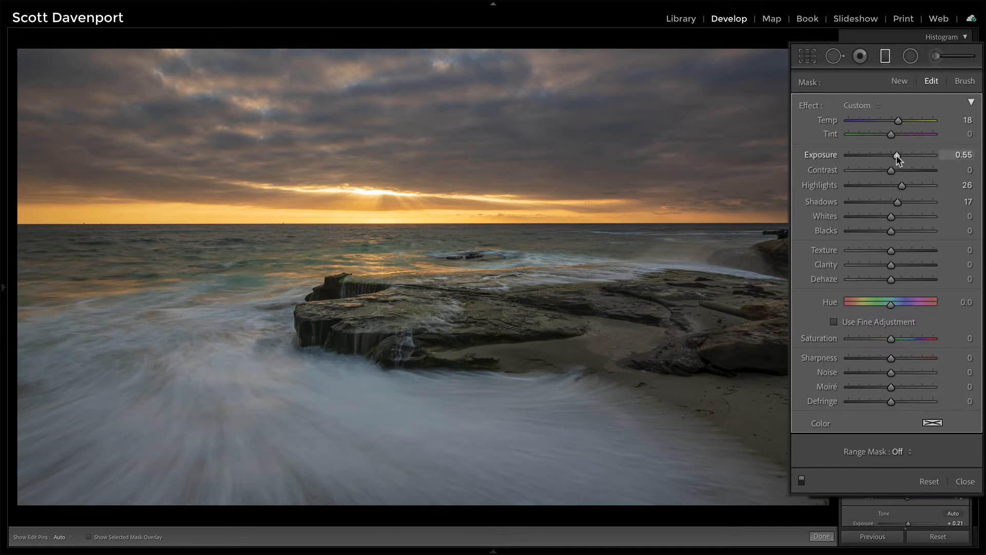
# Step: Draw a large radial filter over the foreground and centre it at the lower edge of the rock shelf
pyautogui.click(910, 56)
pyautogui.moveTo(348, 331); pyautogui.dragTo(649, 478)
pyautogui.moveTo(349, 332); pyautogui.dragTo(396, 366)
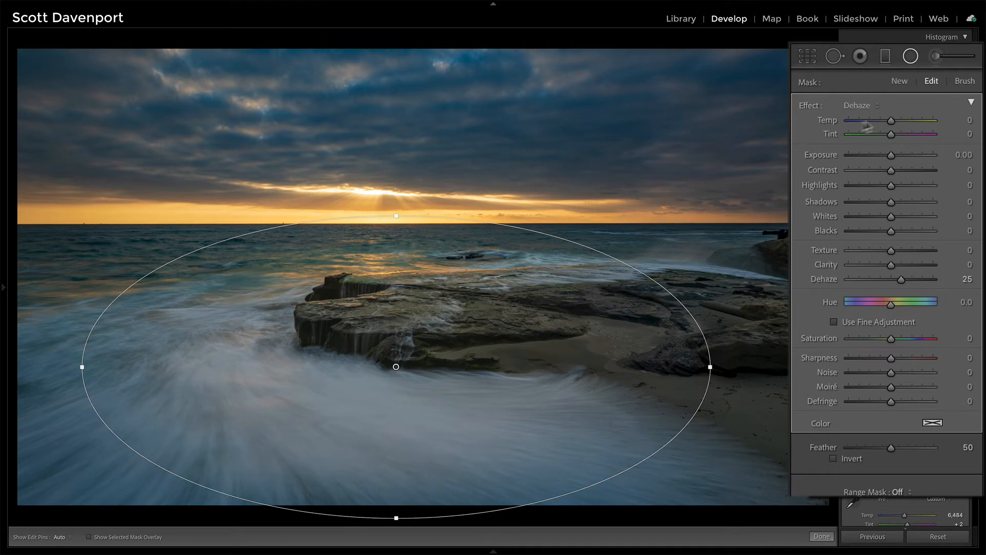
# Step: Switch the radial filter's effect to Exposure, invert its mask and set the exposure to 0.46
pyautogui.click(873, 105)
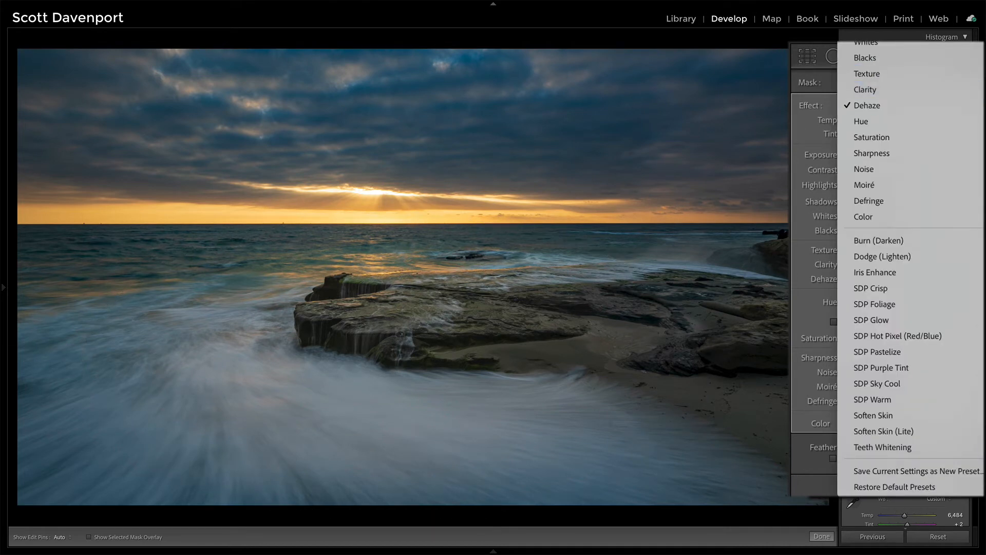
pyautogui.click(867, 40)
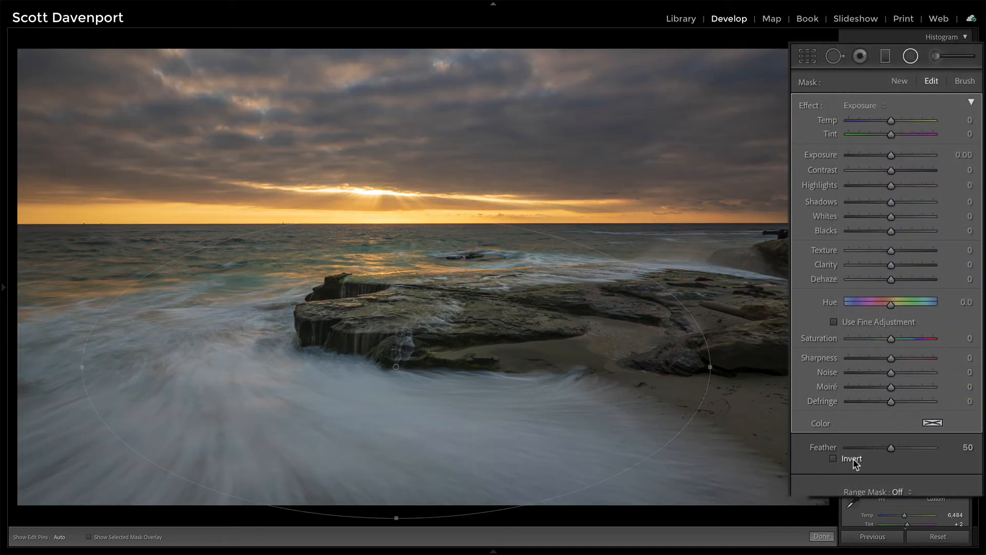
pyautogui.click(850, 458)
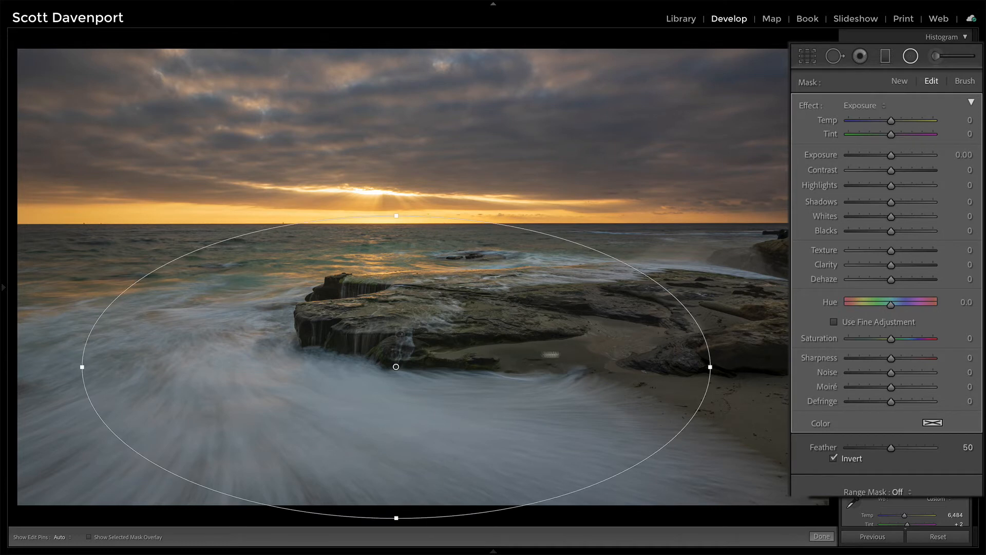
pyautogui.moveTo(890, 156); pyautogui.dragTo(896, 156)
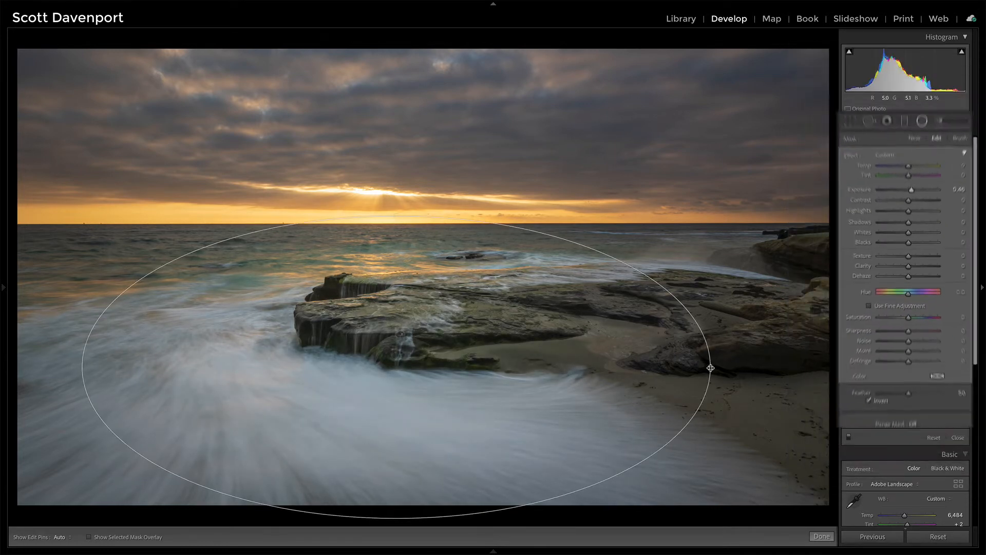
# Step: Widen and recentre the radial filter across the whole foreground with its upper edge near the horizon, and close the filter
pyautogui.moveTo(710, 368); pyautogui.dragTo(837, 367)
pyautogui.moveTo(396, 363); pyautogui.dragTo(453, 365)
pyautogui.moveTo(452, 214); pyautogui.dragTo(454, 220)
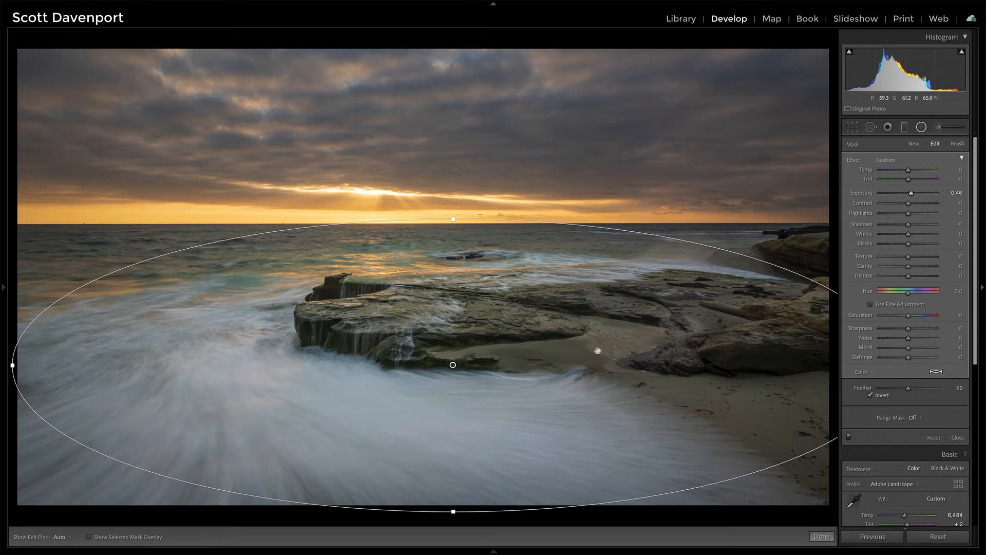
pyautogui.click(957, 438)
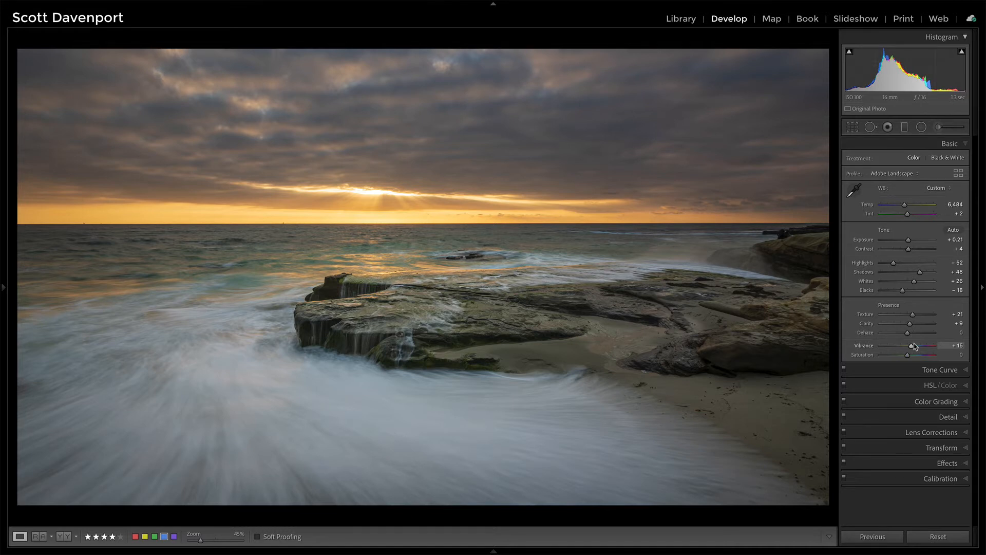
# Step: Compare the photo before and after editing, and inspect the rock shelf and rushing foreground water up close
pyautogui.press('\\')
pyautogui.press('\\')
pyautogui.click(391, 422)
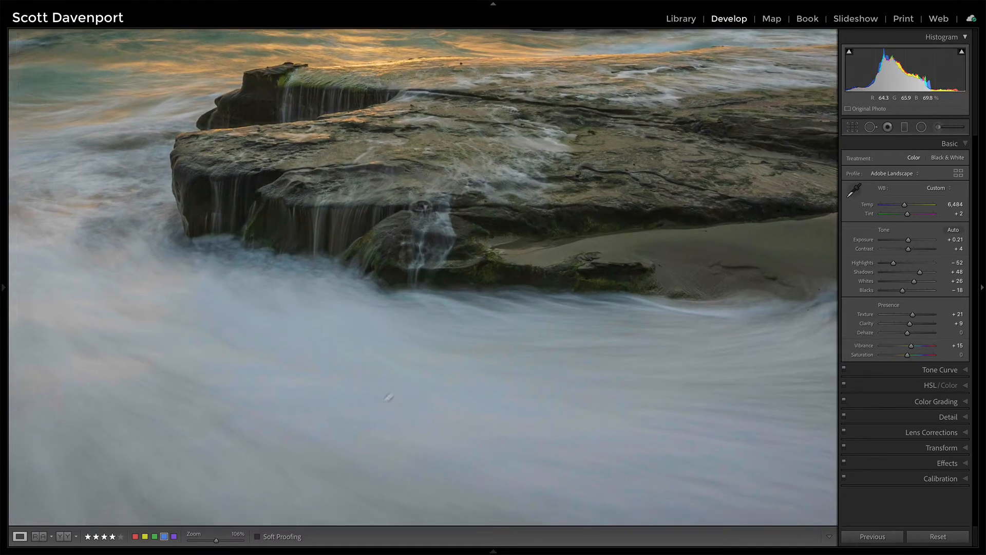
pyautogui.moveTo(389, 396); pyautogui.dragTo(466, 345)
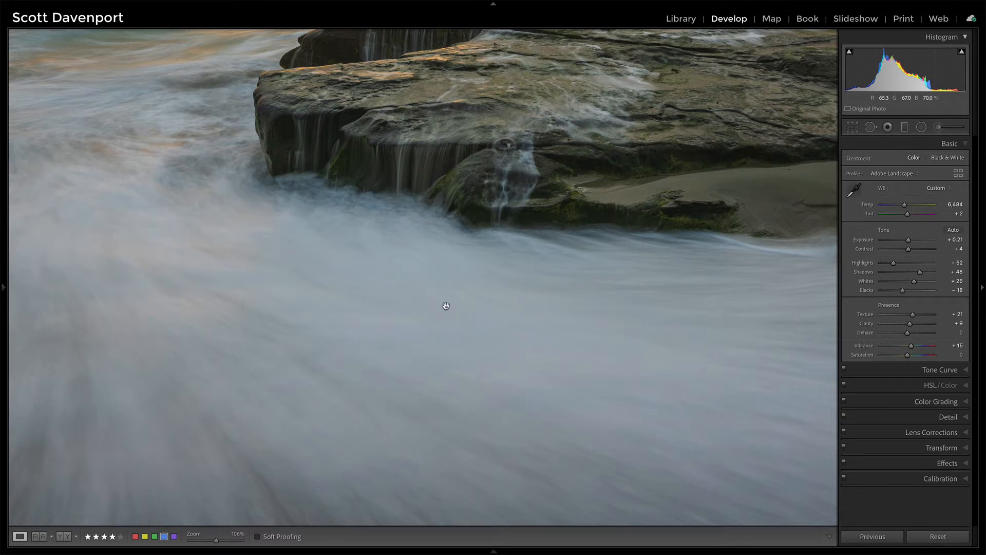
pyautogui.moveTo(440, 364); pyautogui.dragTo(442, 229)
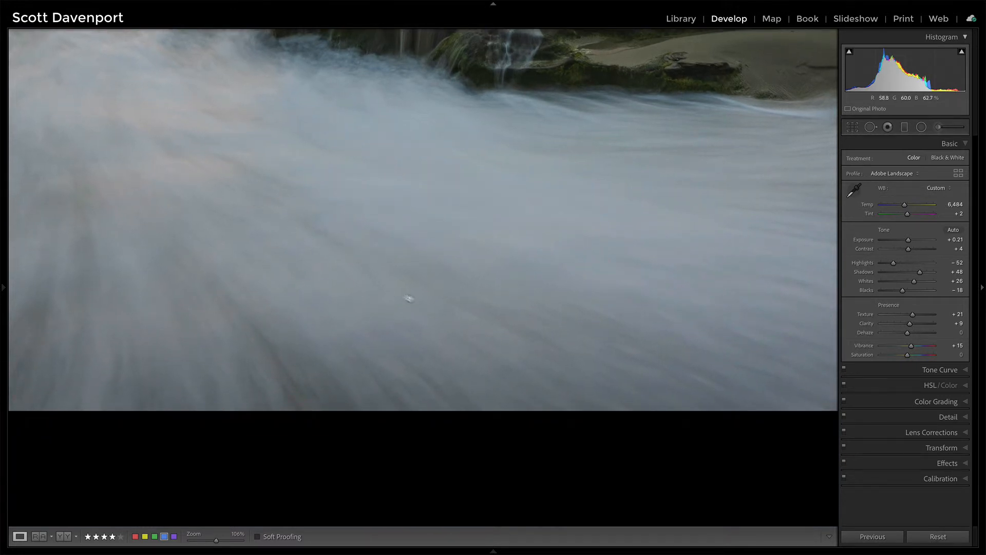
pyautogui.moveTo(492, 196); pyautogui.dragTo(439, 352)
pyautogui.click(435, 258)
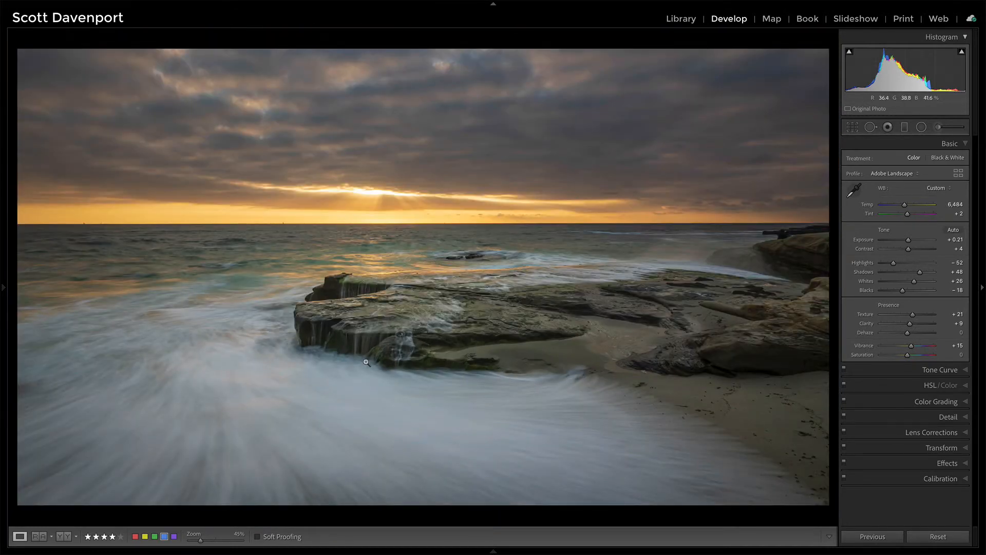
# Step: Add another radial filter over the surf beside the rock shelf and apply the Burn (Darken) effect preset
pyautogui.click(922, 126)
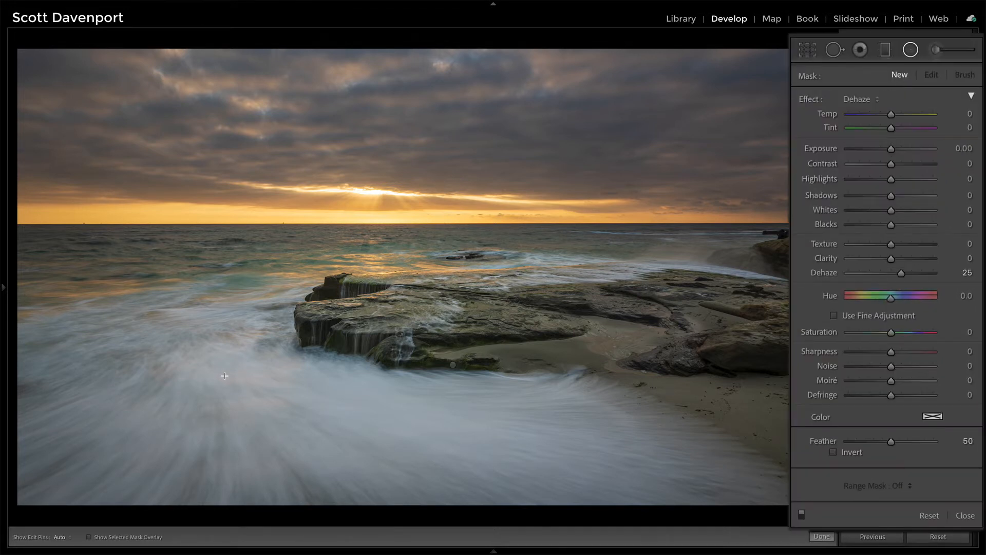
pyautogui.moveTo(239, 363); pyautogui.dragTo(449, 471)
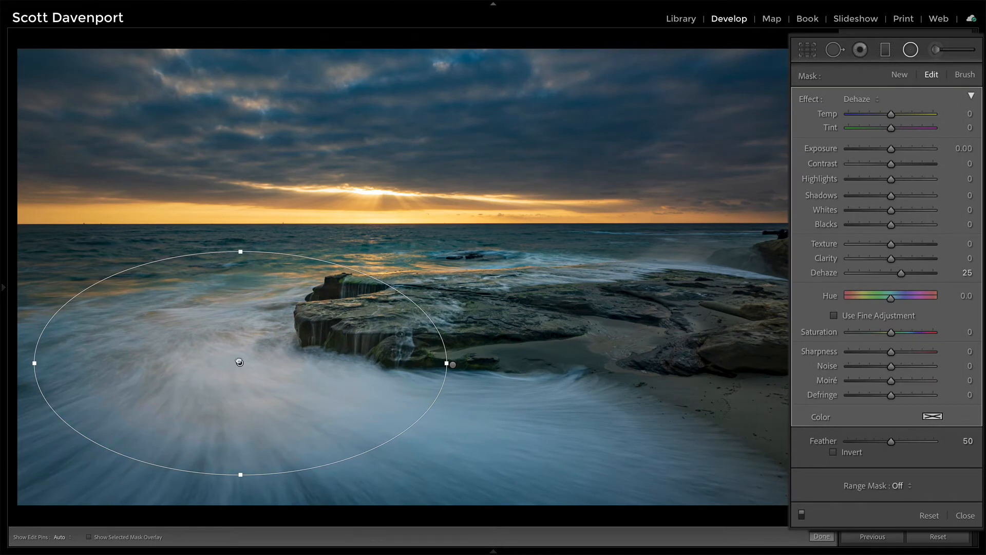
pyautogui.moveTo(240, 362); pyautogui.dragTo(300, 384)
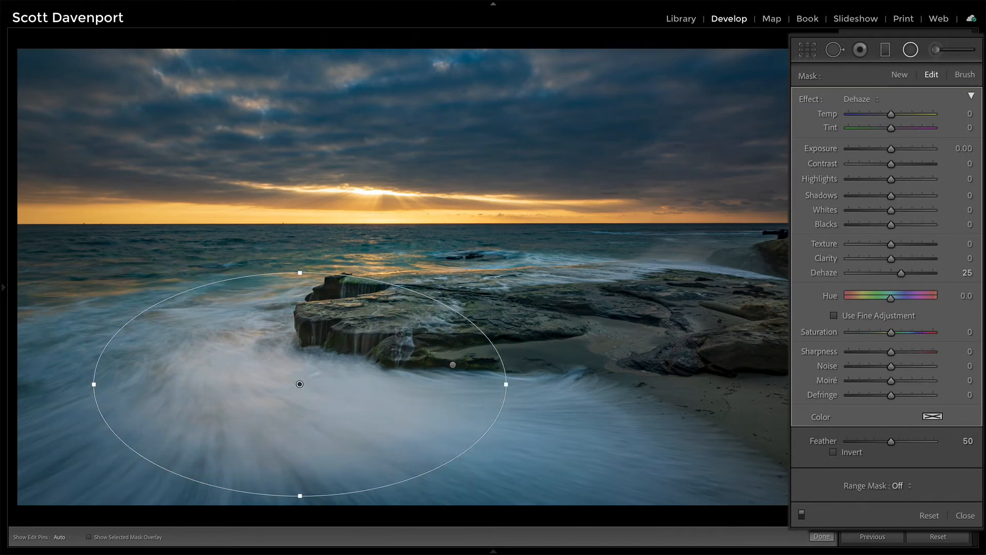
pyautogui.click(857, 99)
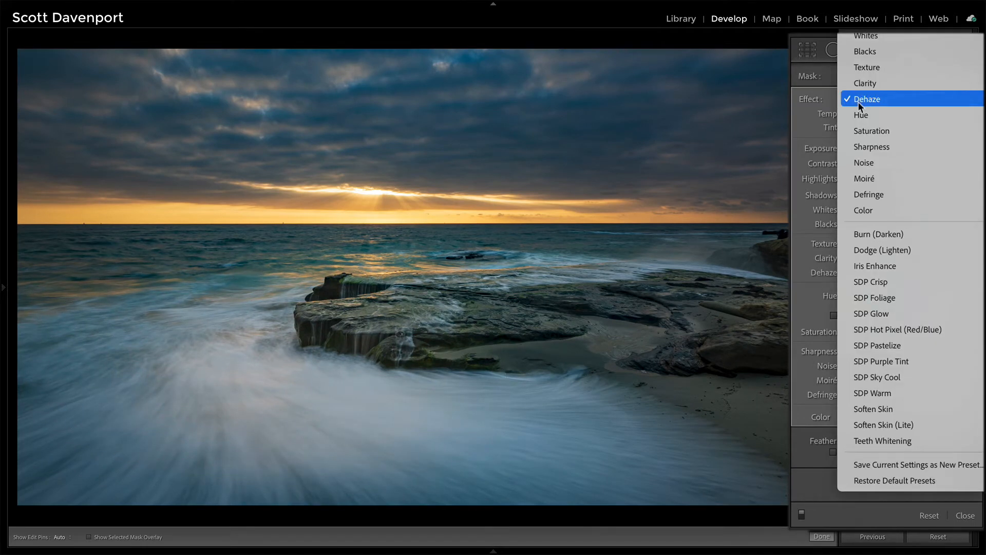
pyautogui.click(861, 233)
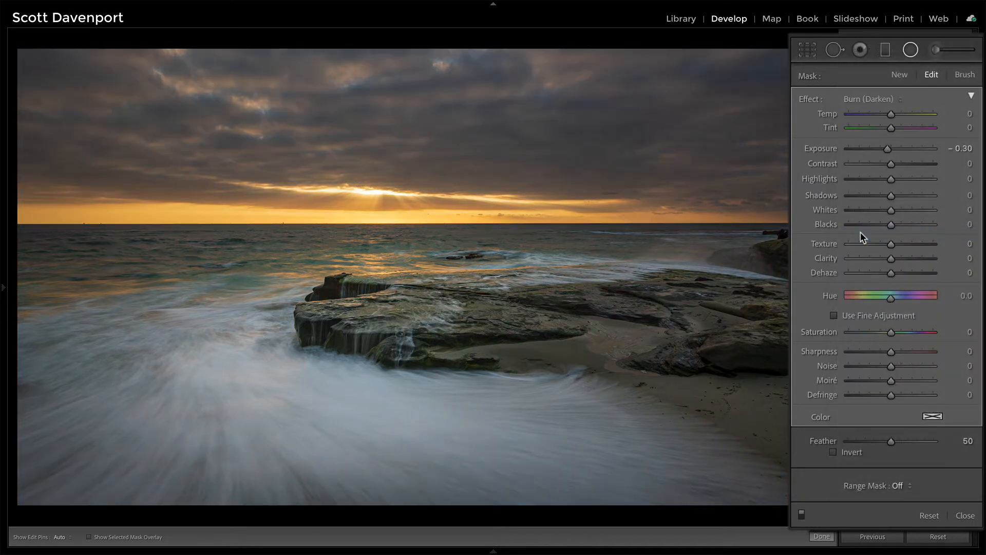
# Step: Invert the burn filter's mask, widen its ellipse and shift it left over the surf
pyautogui.click(851, 452)
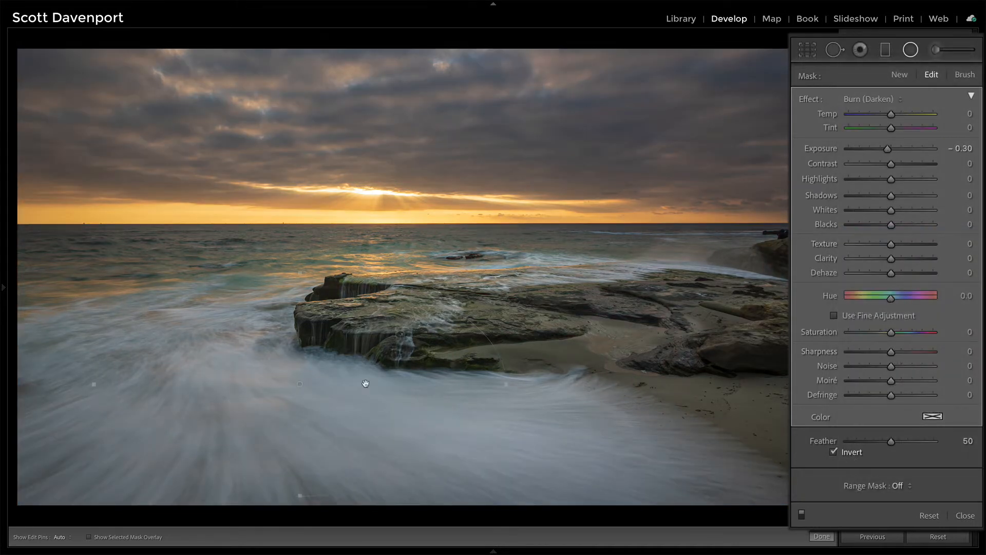
pyautogui.moveTo(90, 383); pyautogui.dragTo(37, 383)
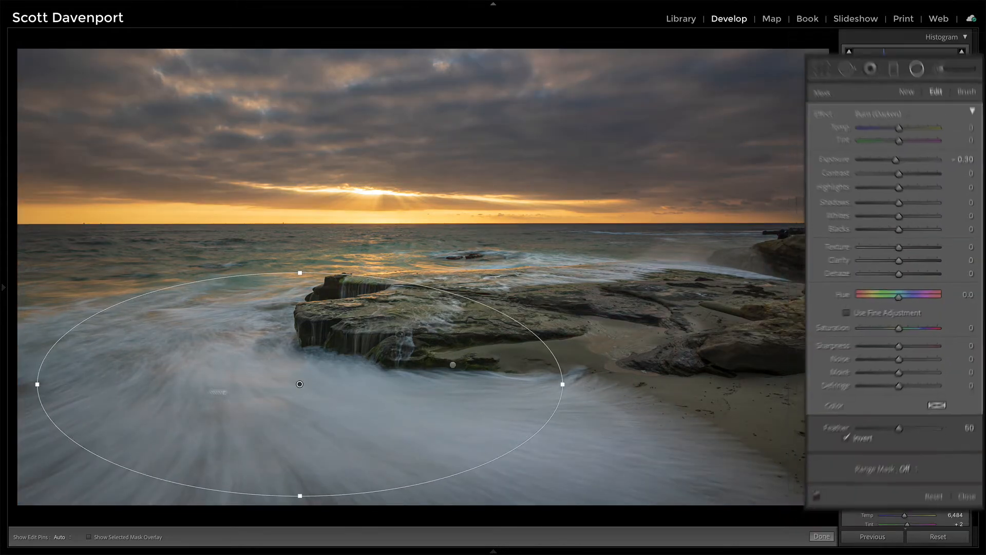
pyautogui.moveTo(300, 384); pyautogui.dragTo(241, 391)
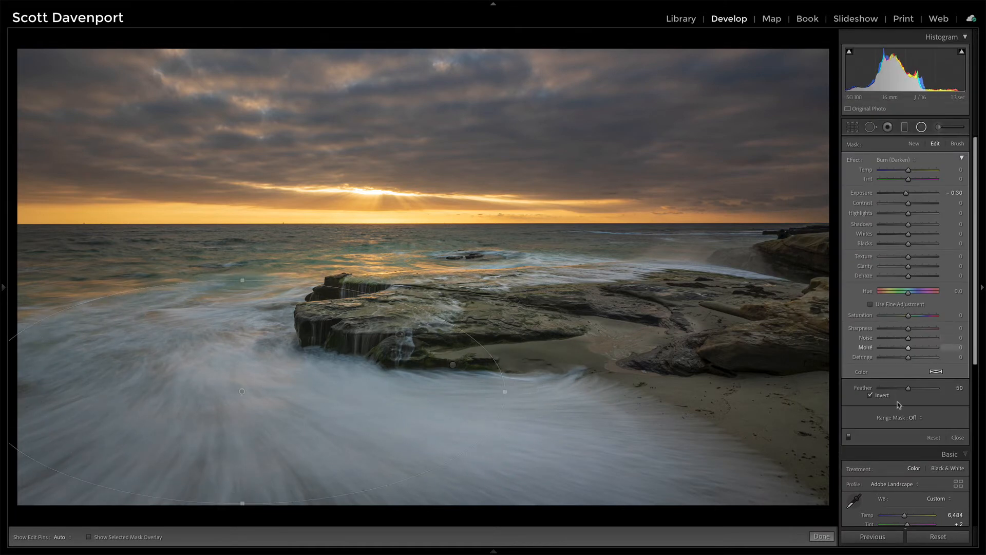
# Step: Add a Luminance range mask to the burn filter and sample its tones from the white surf inside the ellipse
pyautogui.click(913, 417)
pyautogui.click(918, 439)
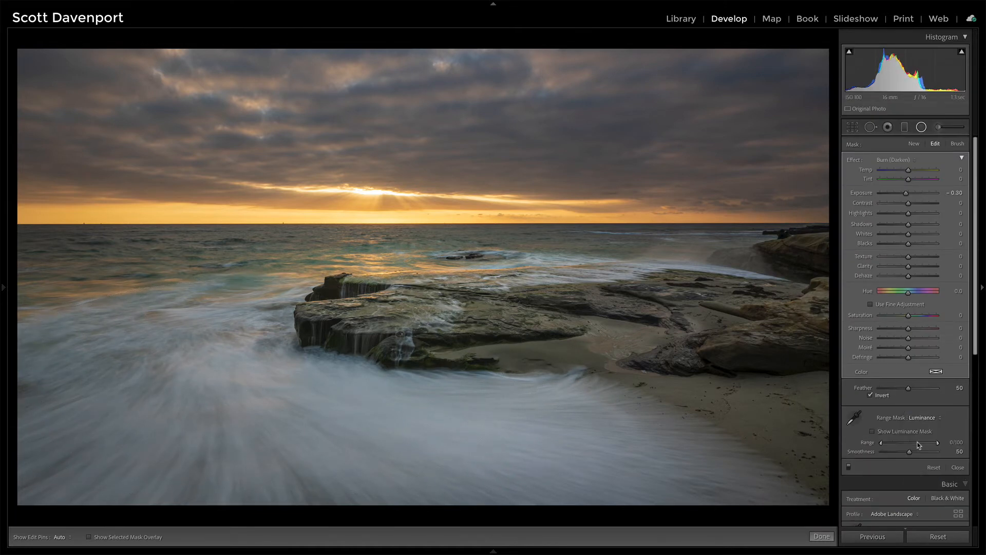
pyautogui.click(817, 403)
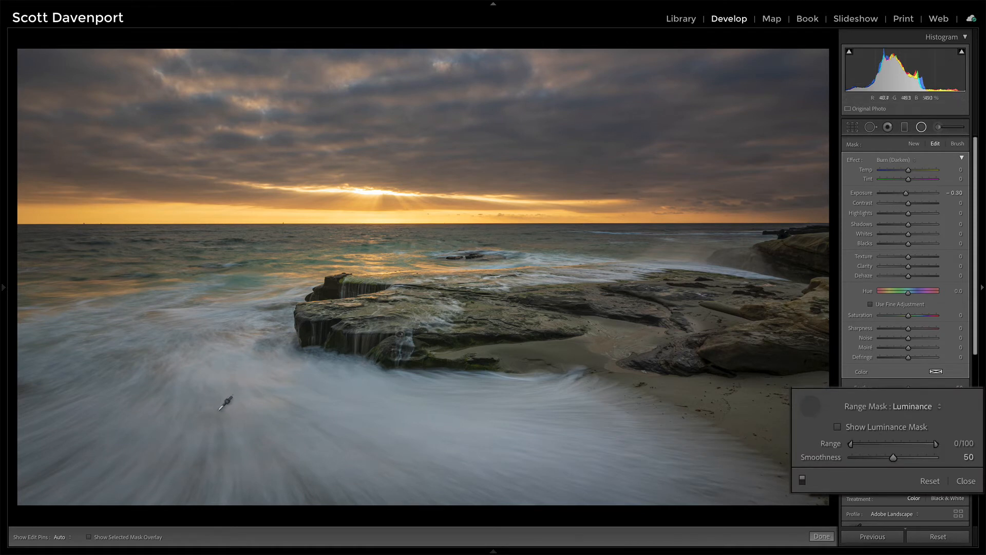
pyautogui.click(219, 409)
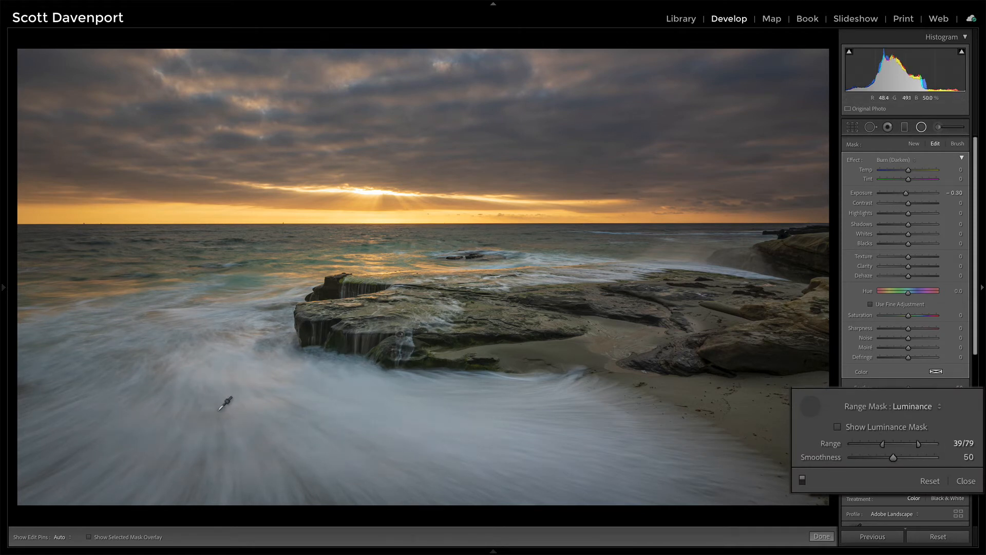
pyautogui.click(810, 408)
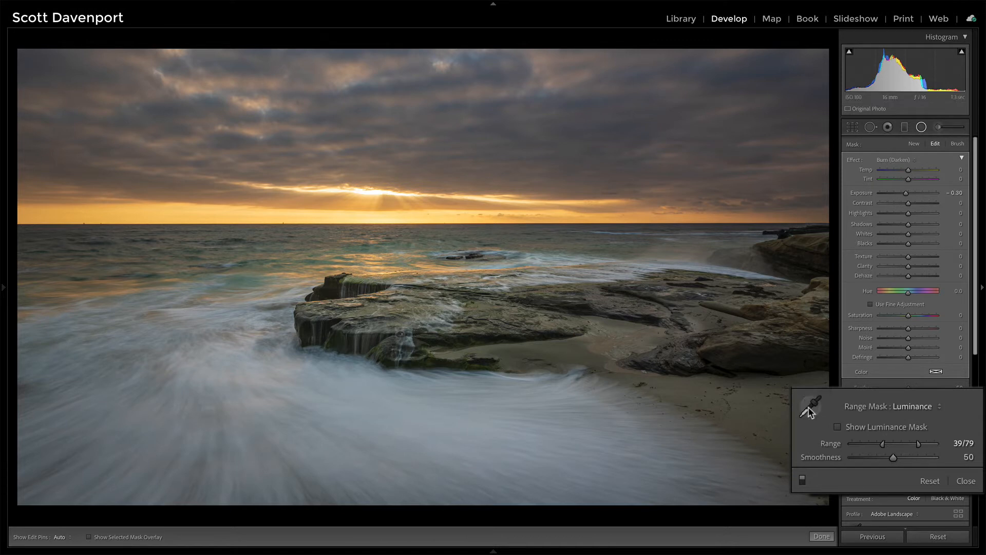
# Step: Set the luminance range to 39/70 and smoothness to 32 using the mask overlay, and compare the burn against default exposure
pyautogui.click(838, 427)
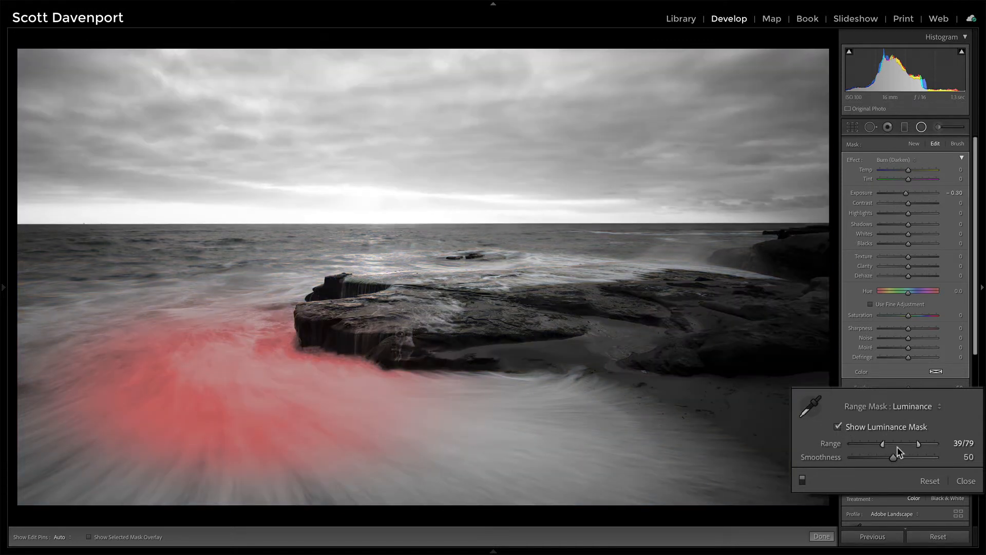
pyautogui.moveTo(895, 458); pyautogui.dragTo(913, 448)
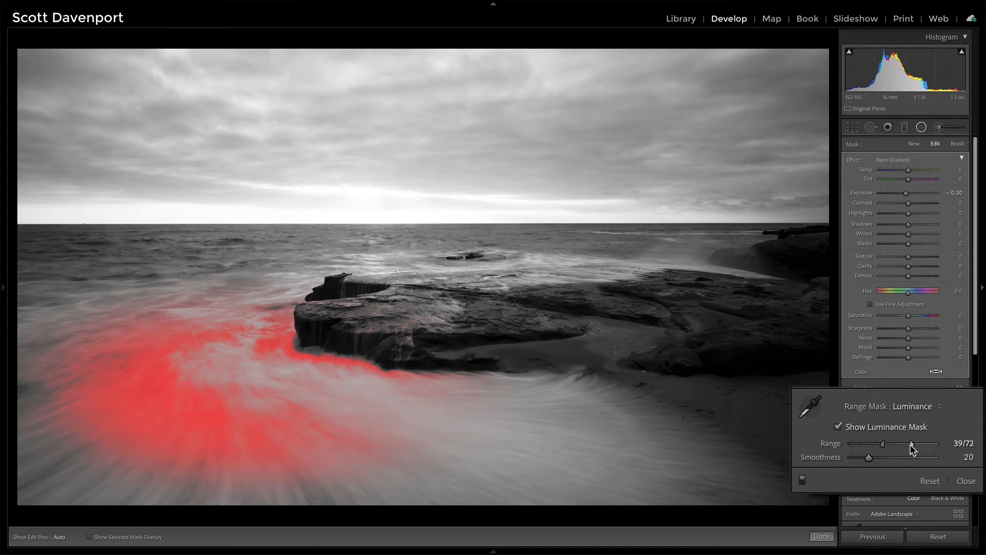
pyautogui.moveTo(868, 459); pyautogui.dragTo(909, 442)
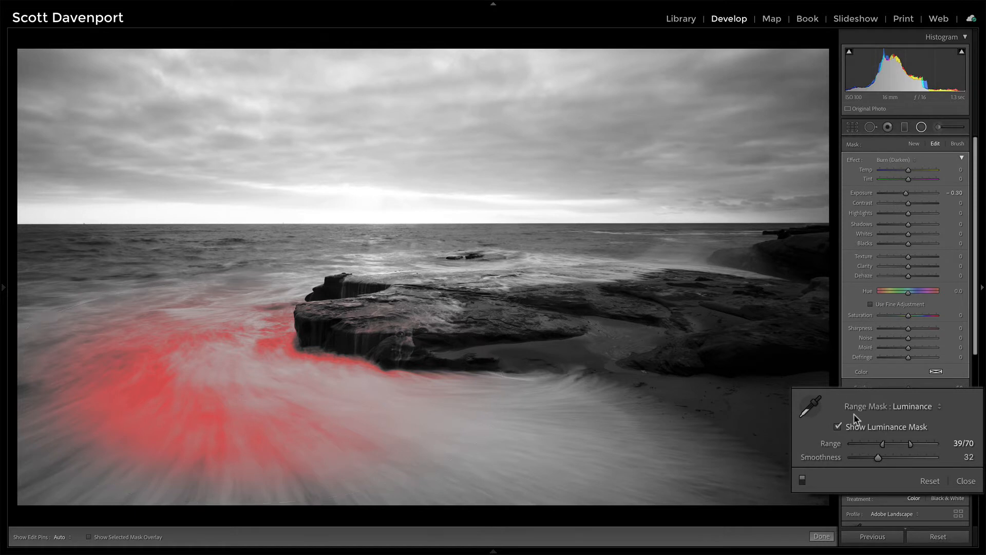
pyautogui.click(838, 426)
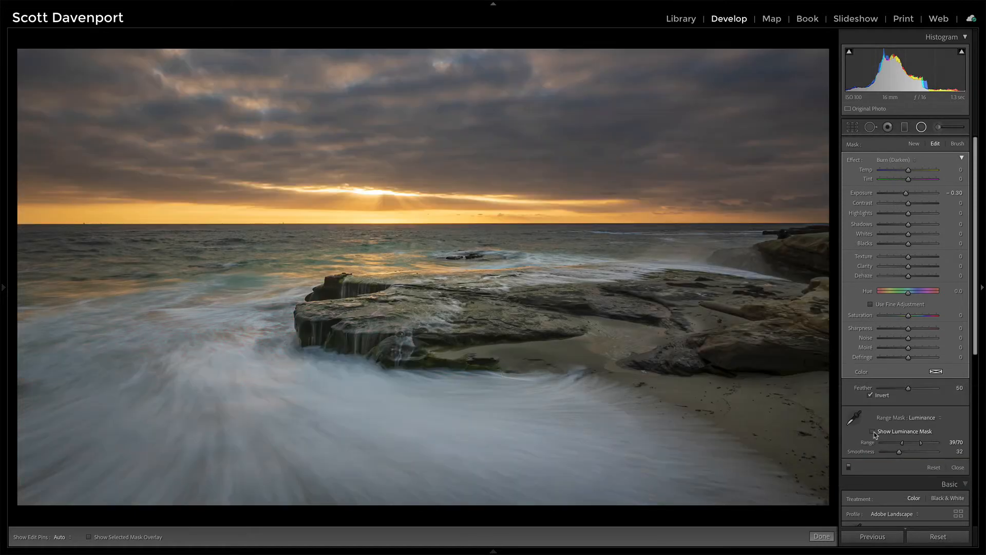
pyautogui.doubleClick(867, 194)
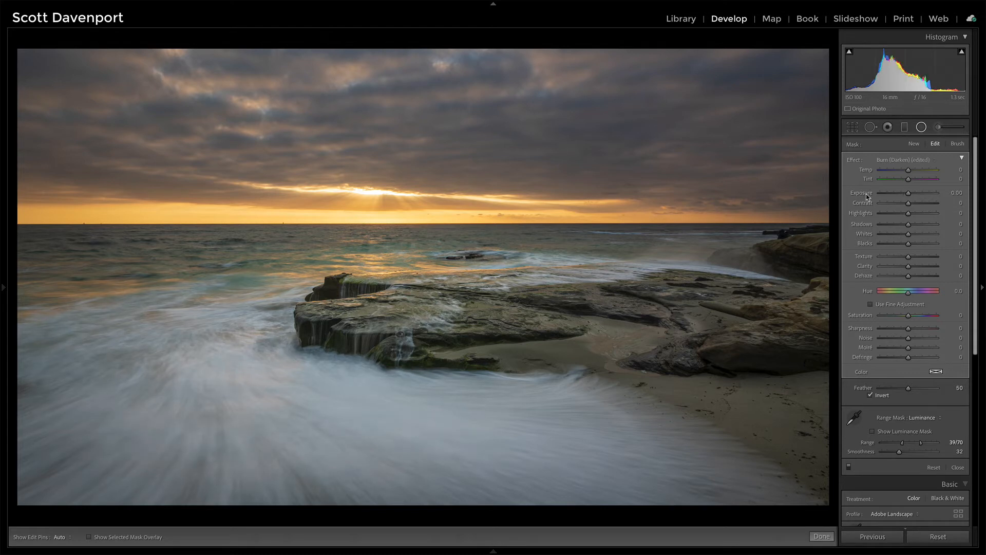
pyautogui.hotkey('ctrl', 'z')
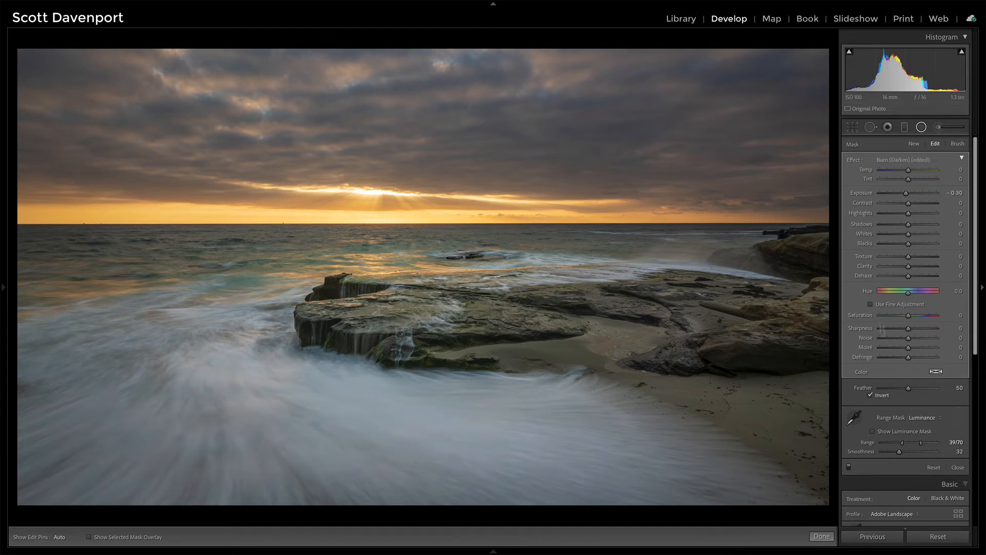
# Step: Narrow the luminance range to 39/58 using the mask overlay, and reset the burn filter's exposure to 0.00
pyautogui.click(882, 435)
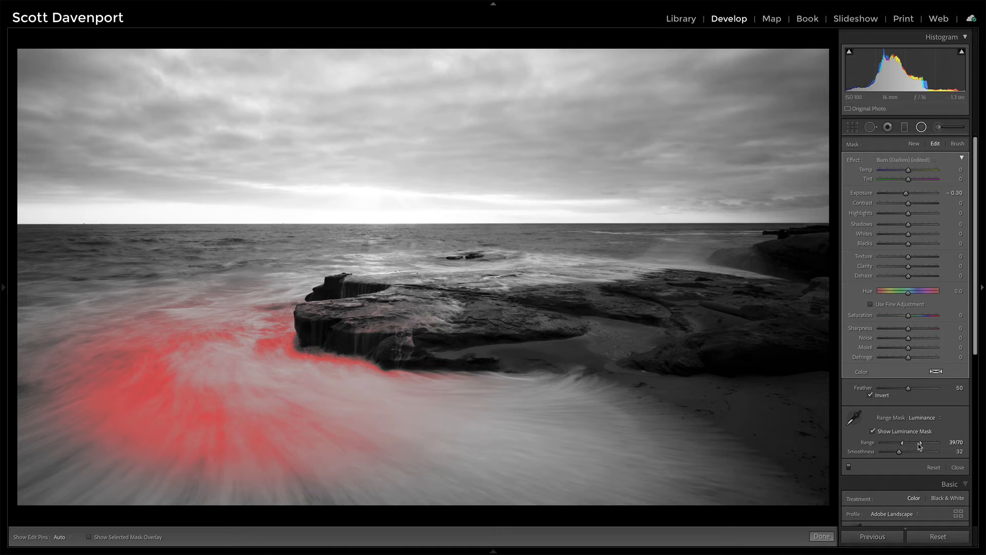
pyautogui.moveTo(921, 443); pyautogui.dragTo(915, 445)
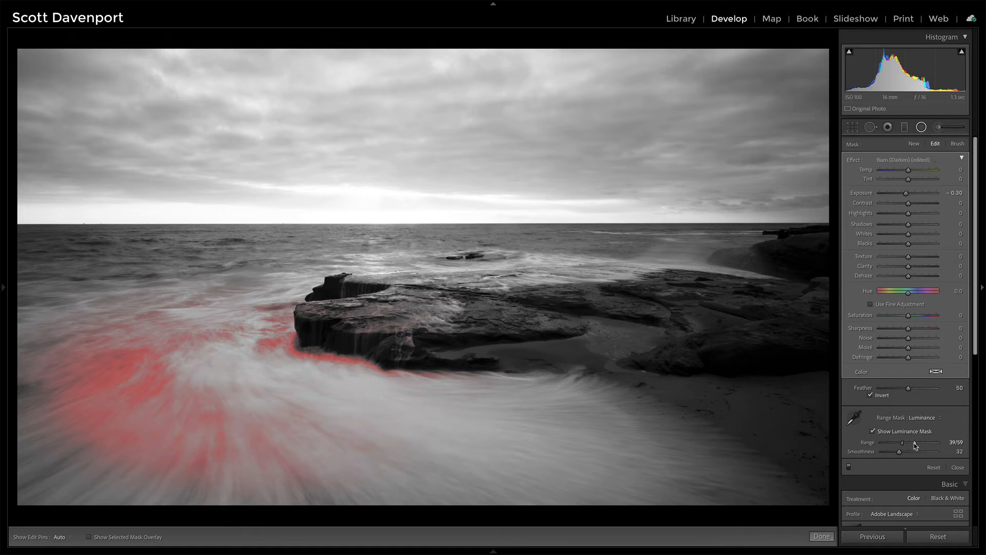
pyautogui.click(872, 432)
pyautogui.doubleClick(864, 194)
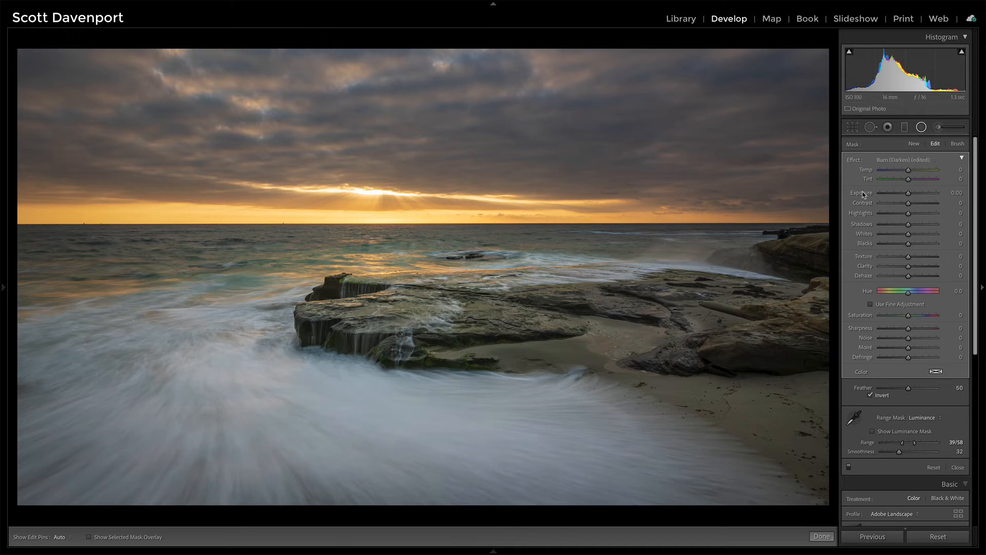
# Step: Undo the burn filter's exposure reset, duplicate the filter and shift the copy slightly up and right over the surf
pyautogui.hotkey('ctrl', 'z')
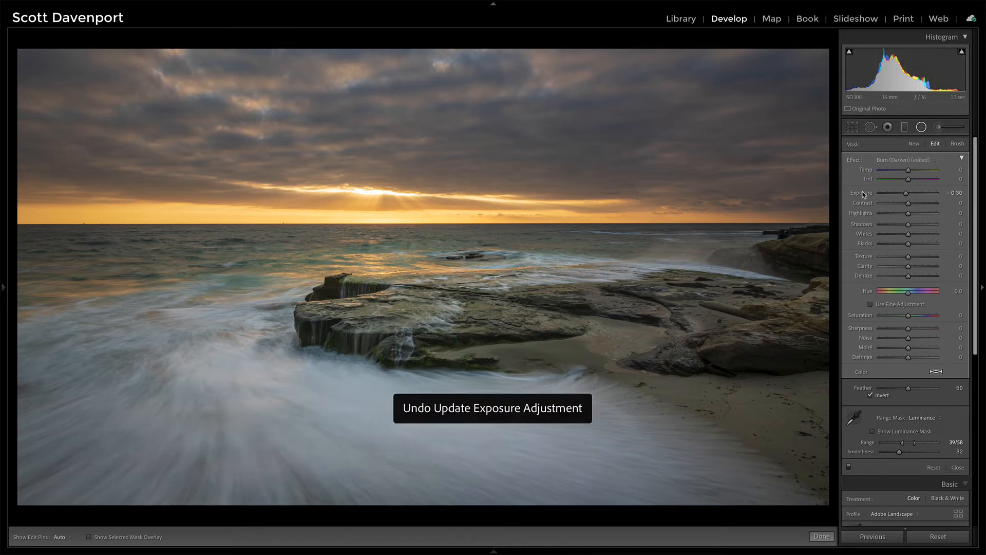
pyautogui.rightClick(243, 391)
pyautogui.click(251, 396)
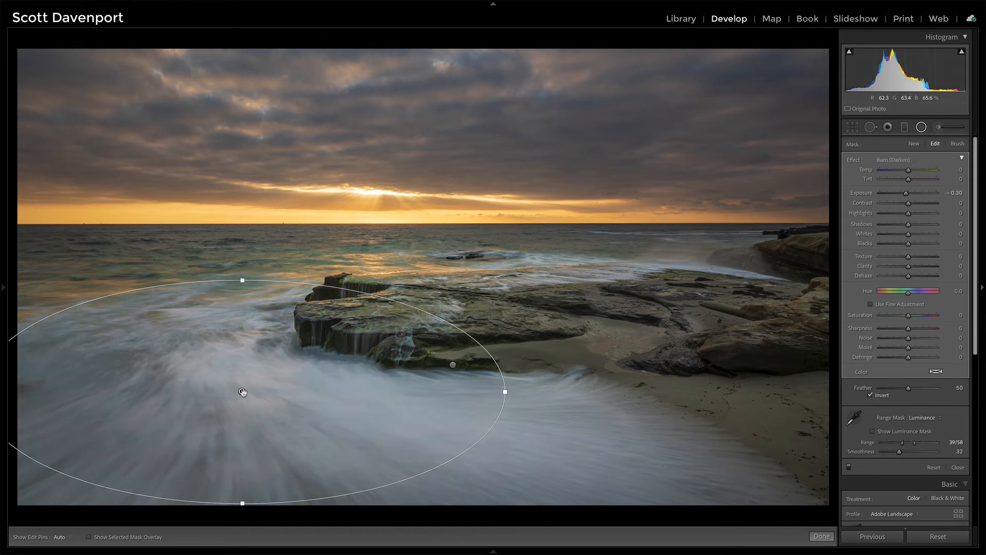
pyautogui.moveTo(243, 392); pyautogui.dragTo(258, 382)
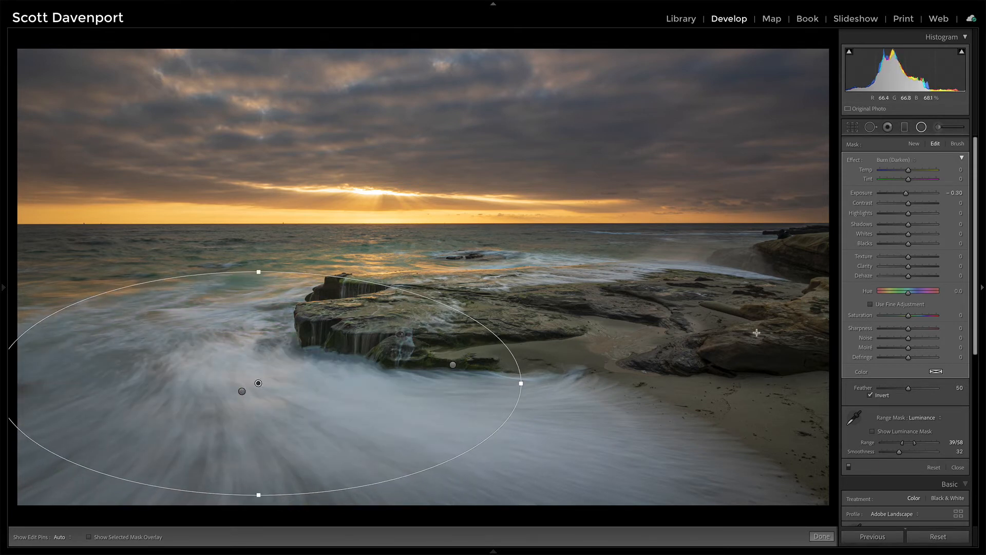
# Step: Set the duplicate filter's luminance range to 64/81 and smoothness to 29 using the mask overlay, and its exposure to 0.17
pyautogui.click(873, 431)
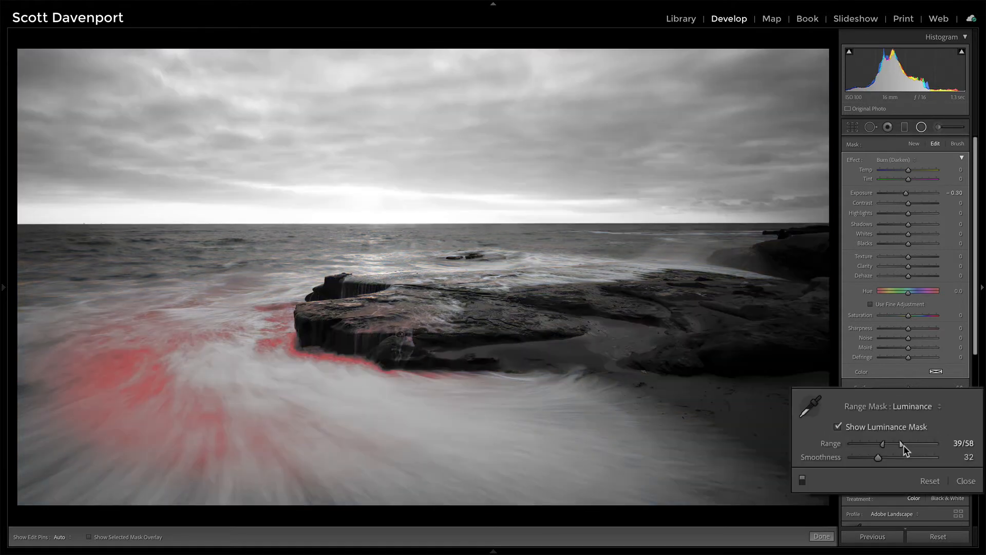
pyautogui.moveTo(901, 445); pyautogui.dragTo(873, 457)
pyautogui.moveTo(907, 193); pyautogui.dragTo(910, 194)
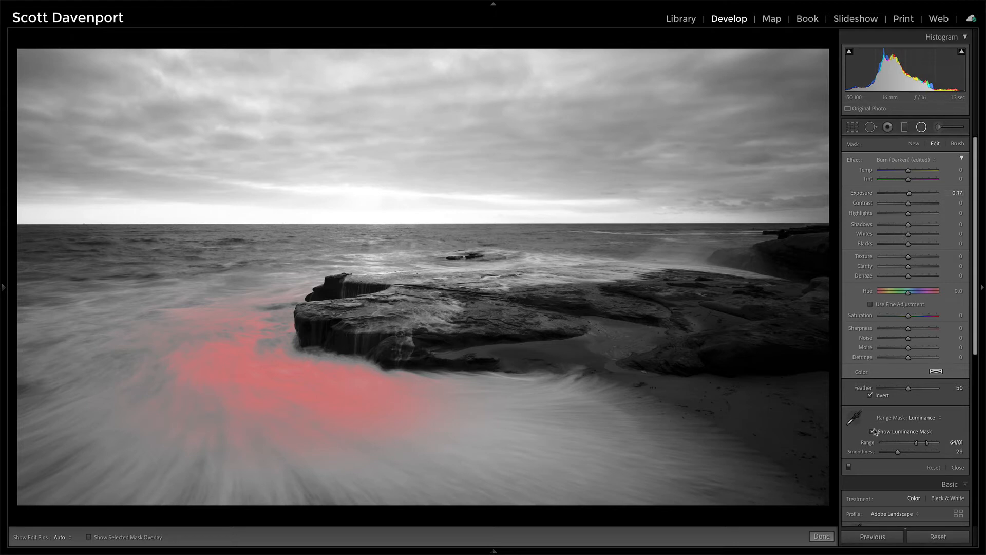
pyautogui.click(873, 431)
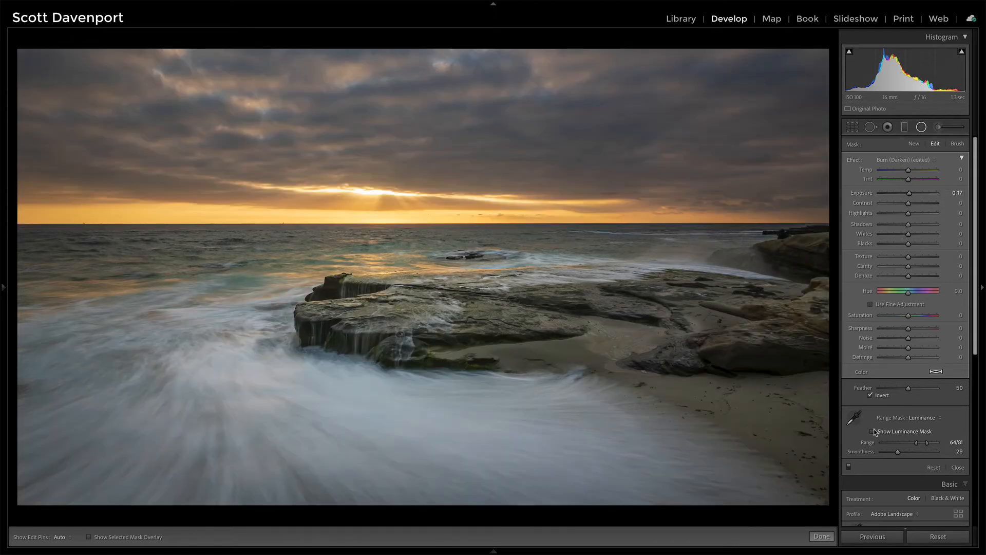
# Step: Compare the surf with the radial filters off and on several times, and close the radial filter tool
pyautogui.click(849, 467)
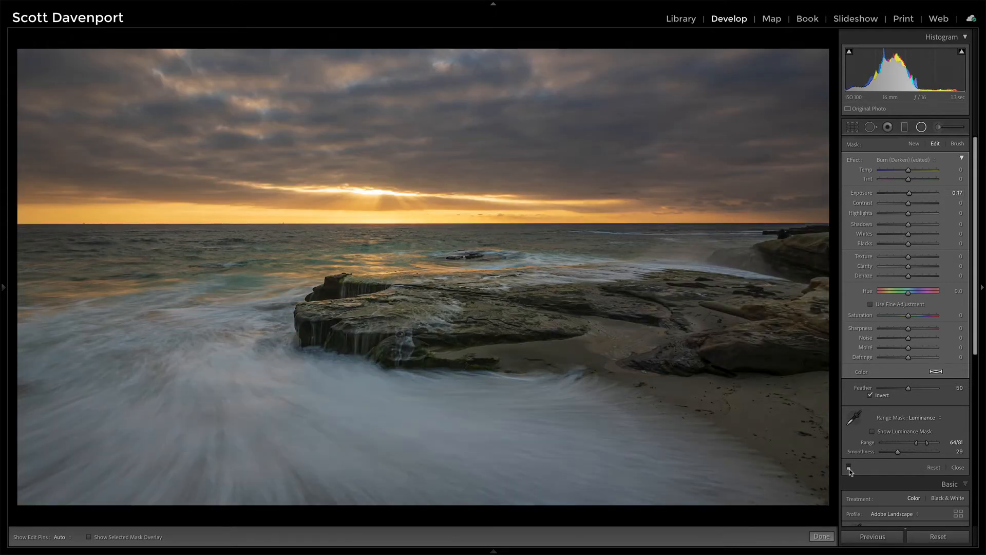
pyautogui.click(849, 467)
pyautogui.click(849, 467)
pyautogui.click(849, 467)
pyautogui.click(849, 467)
pyautogui.click(849, 467)
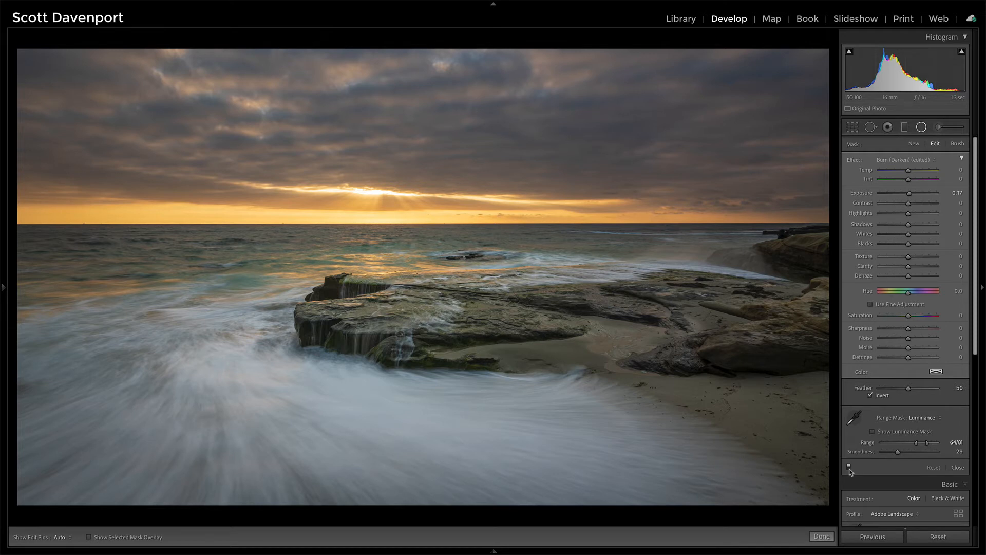
pyautogui.click(958, 467)
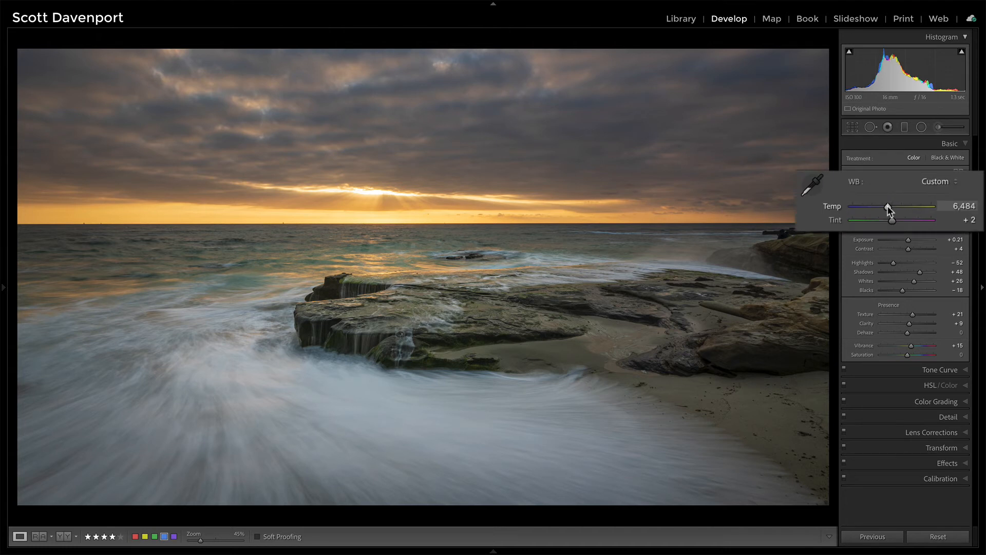
# Step: Try cooling the whole photo's white balance temperature slightly, and undo the change
pyautogui.moveTo(887, 206); pyautogui.dragTo(887, 206)
pyautogui.hotkey('ctrl', 'z')
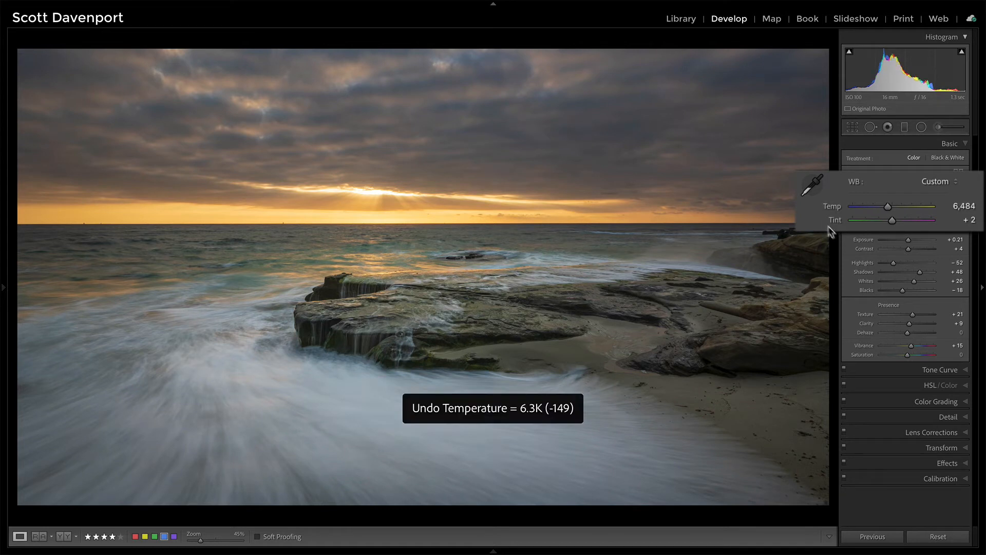
# Step: Add a graduated filter over the sky with a narrow transition at the horizon, using the Temp effect set to -7
pyautogui.click(904, 127)
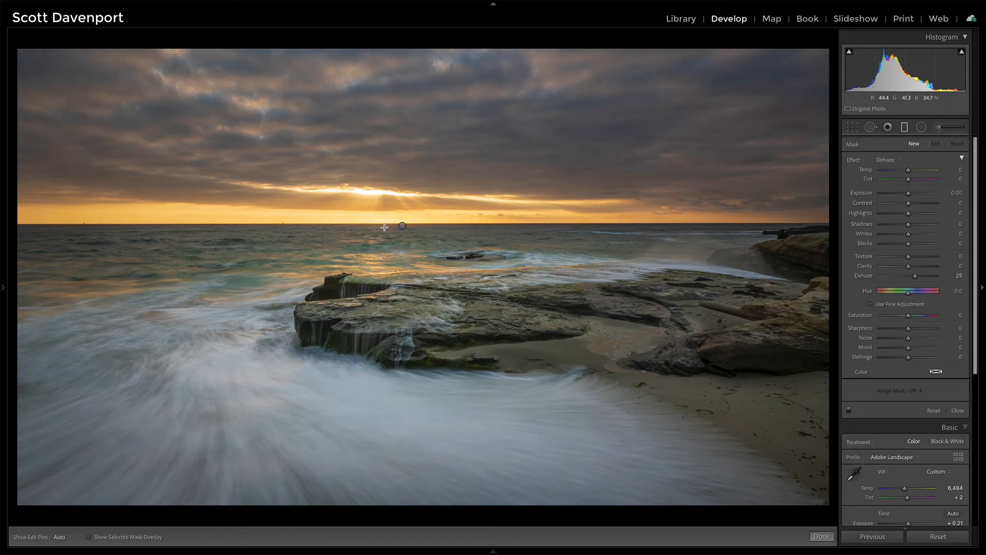
pyautogui.moveTo(383, 212); pyautogui.dragTo(383, 243)
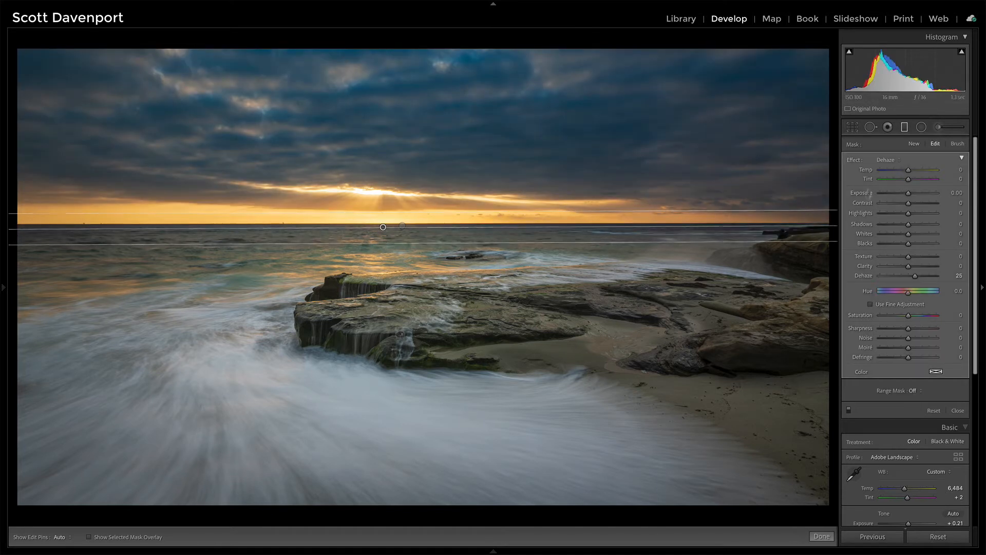
pyautogui.click(885, 160)
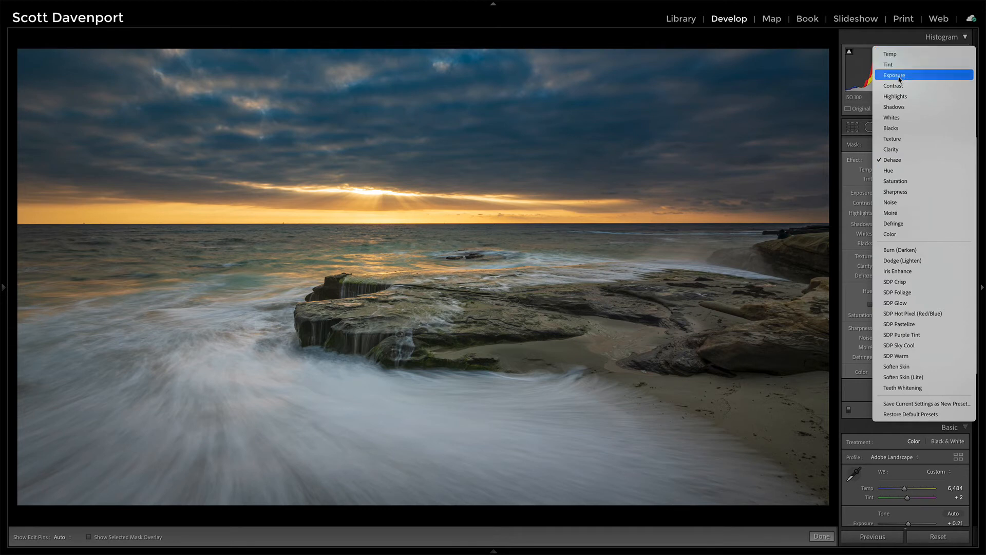
pyautogui.click(897, 57)
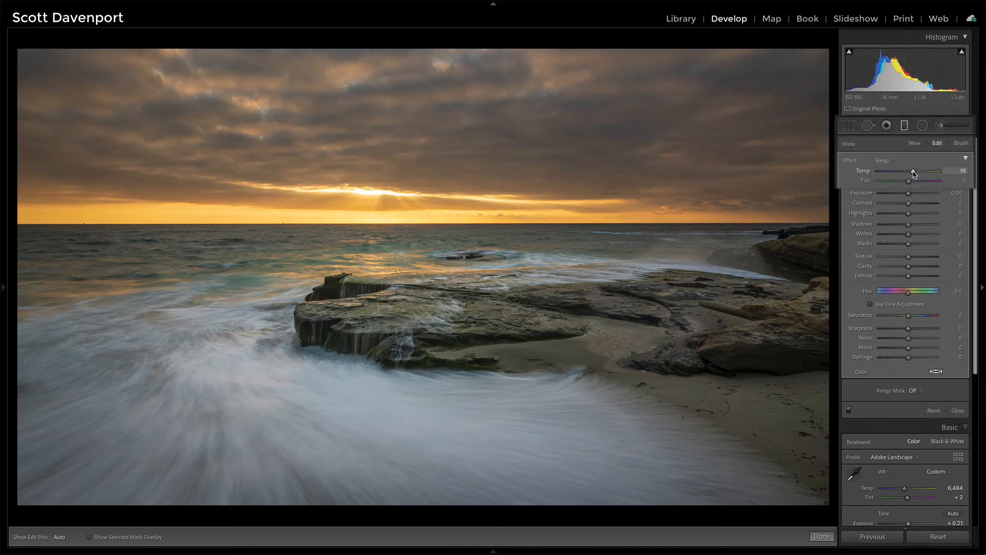
pyautogui.doubleClick(834, 180)
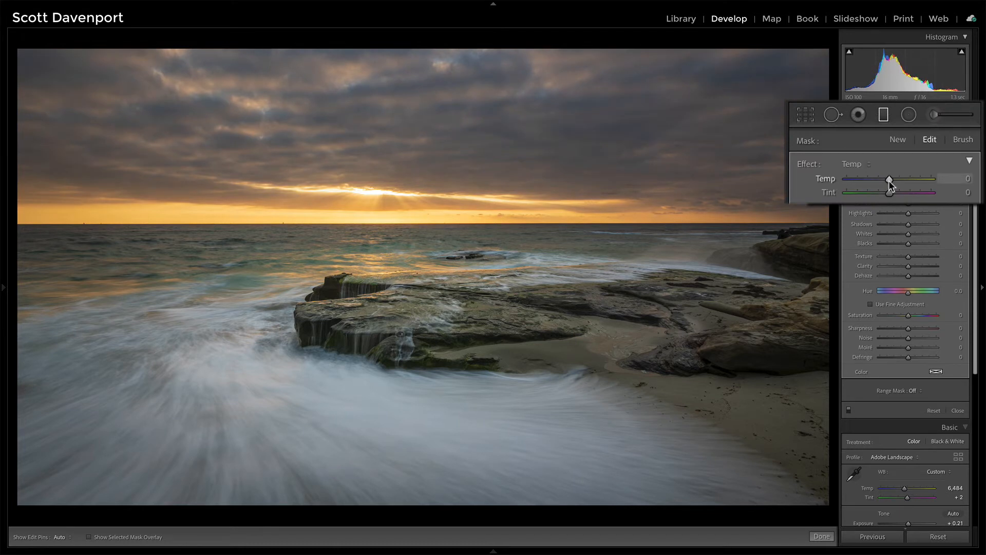
pyautogui.moveTo(889, 179); pyautogui.dragTo(885, 178)
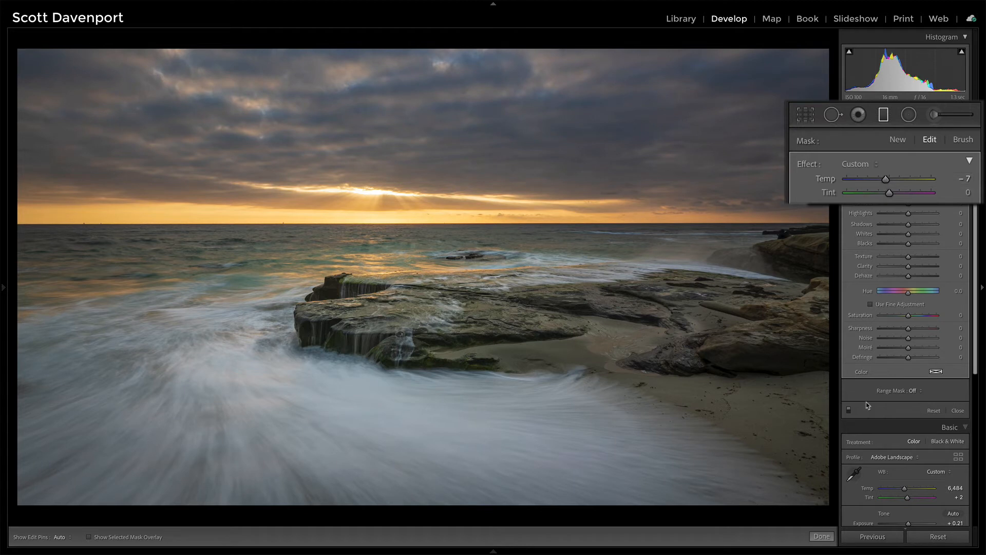
# Step: Compare the sky with the graduated filter's temperature reset and restored, keeping the cooler setting
pyautogui.doubleClick(824, 177)
pyautogui.hotkey('ctrl', 'z')
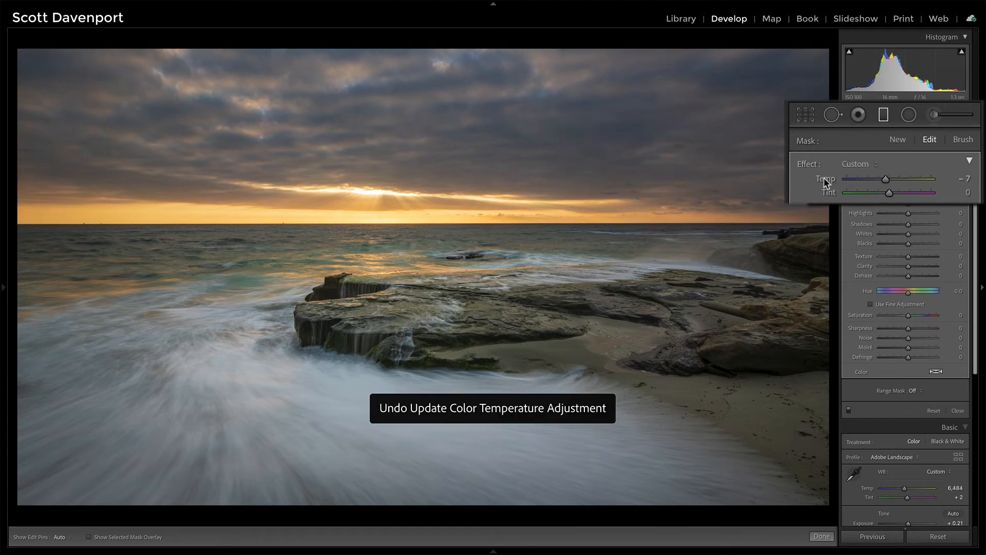
pyautogui.doubleClick(824, 178)
pyautogui.hotkey('ctrl', 'z')
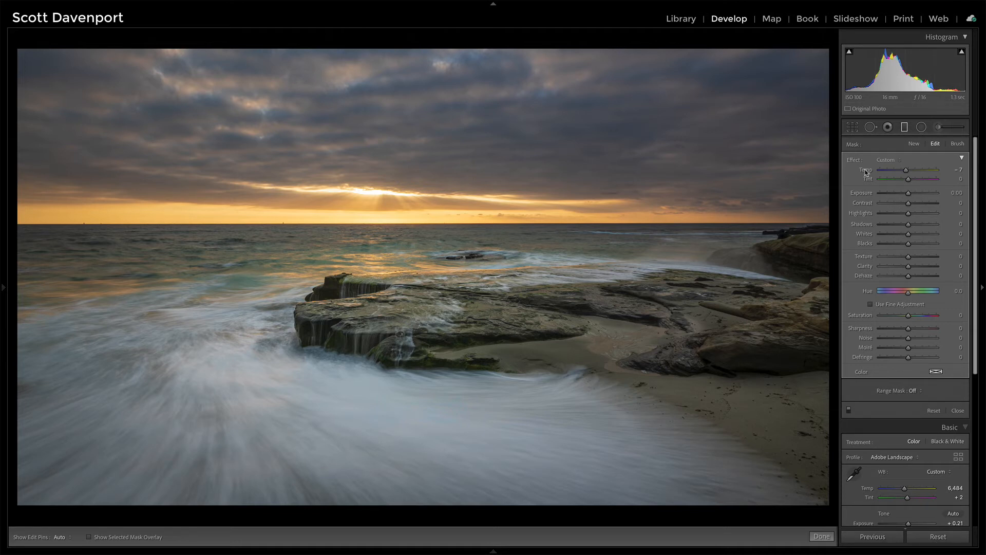
# Step: Compare the edited photo with its before version and finish editing the graduated filter
pyautogui.press('\\')
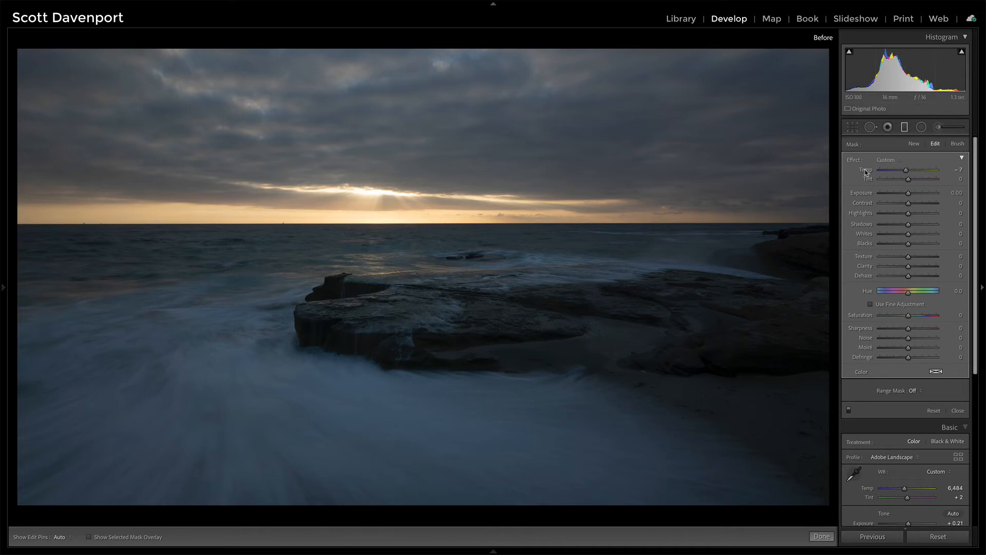
pyautogui.press('\\')
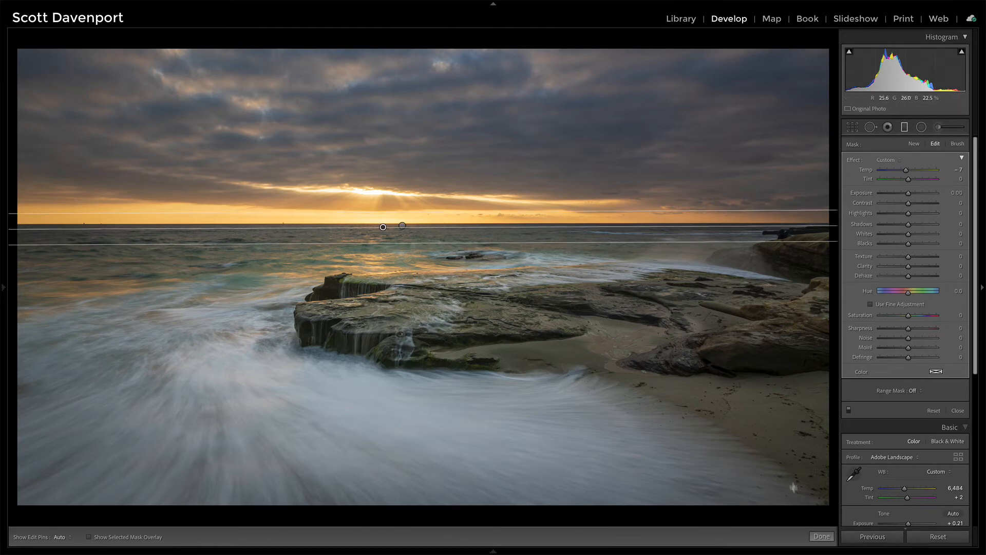
pyautogui.click(822, 537)
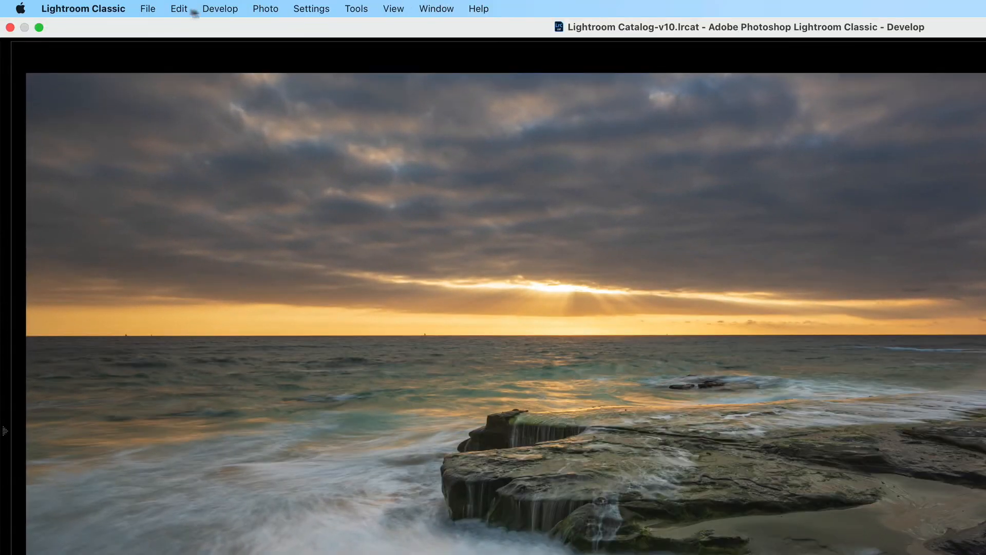
# Step: Send the photo to the ON1 effects plug-in and add a Dynamic Contrast filter
pyautogui.click(152, 9)
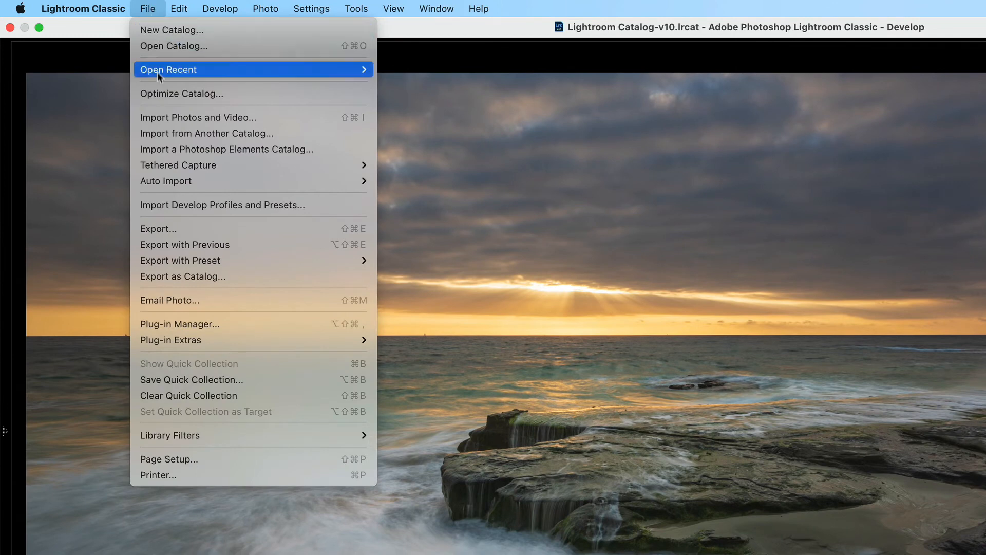
pyautogui.moveTo(177, 335)
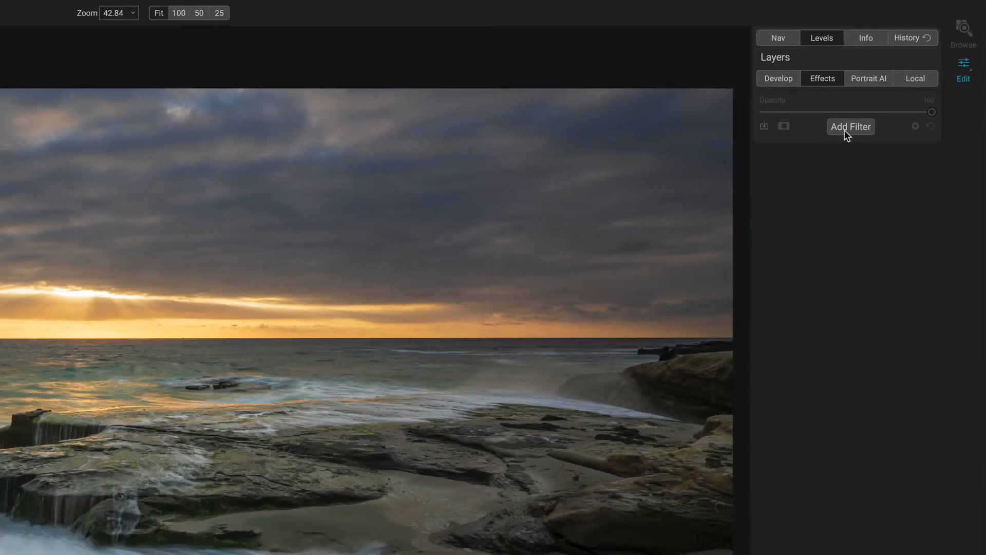
pyautogui.click(896, 85)
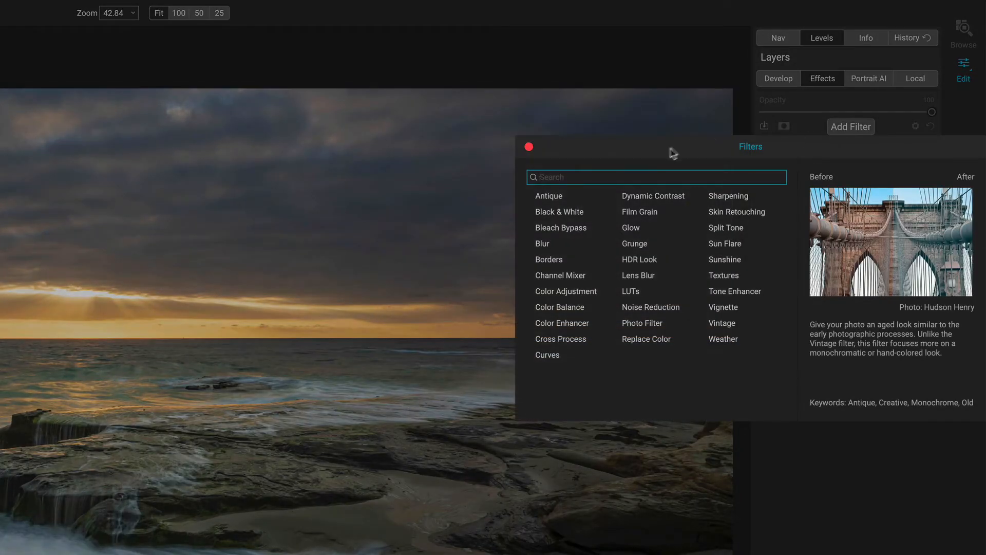
pyautogui.click(650, 196)
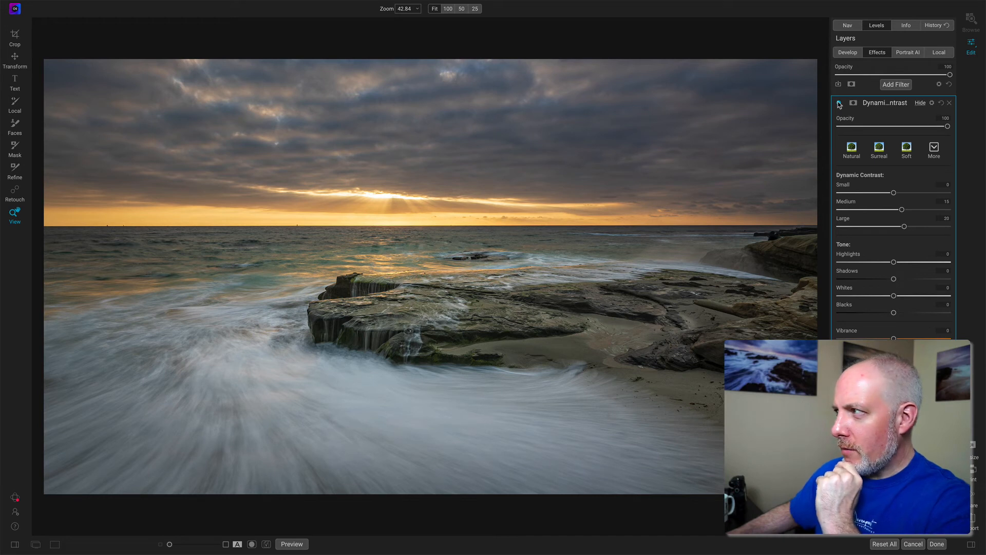
# Step: Open the Dynamic Contrast filter's mask settings and check the mask in its black-and-white view
pyautogui.click(852, 103)
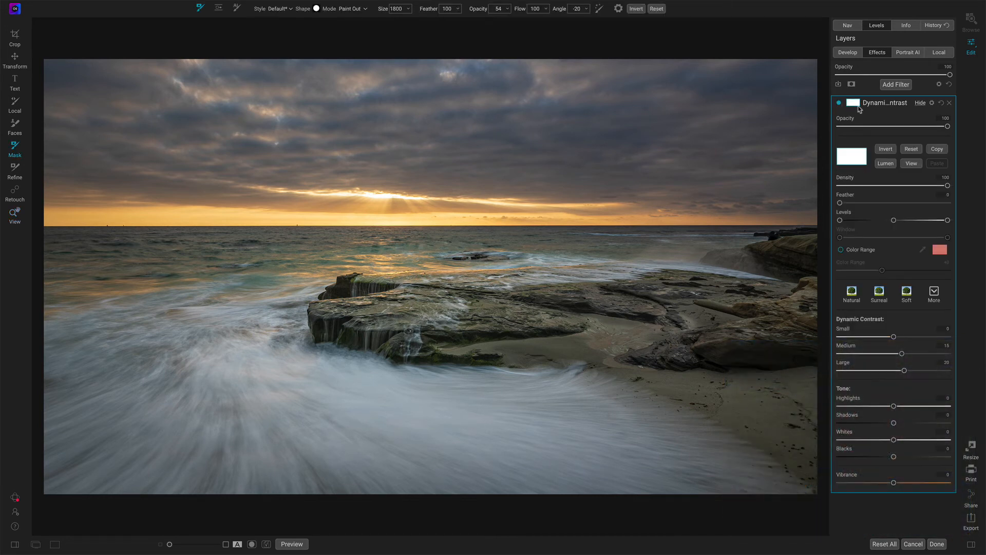
pyautogui.click(909, 165)
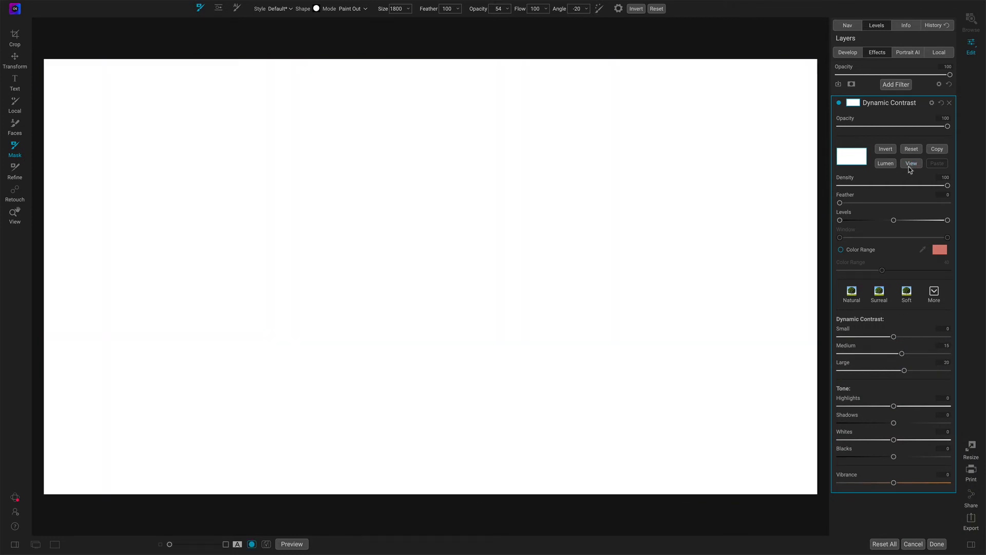
pyautogui.click(908, 167)
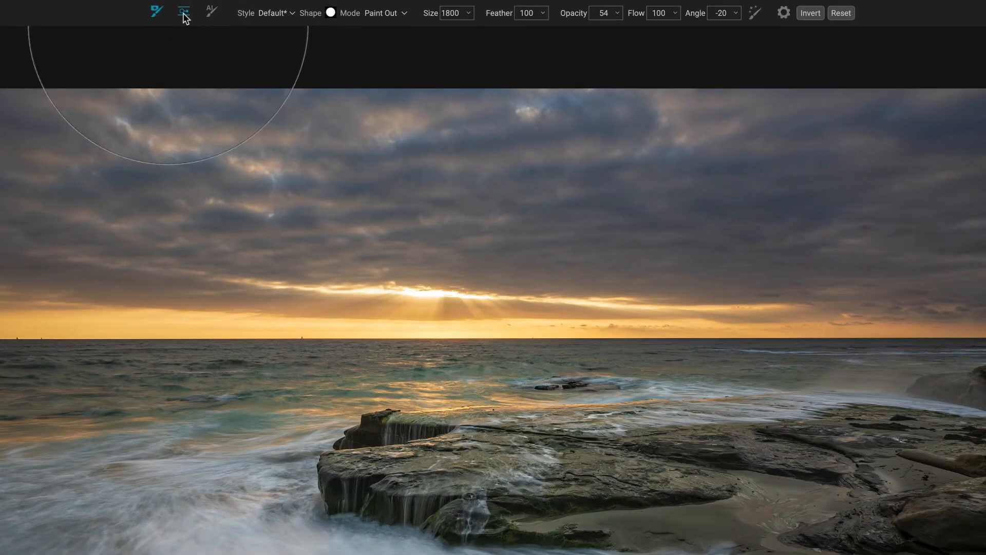
# Step: Place an Edges-shaped adjustable gradient mask on the Dynamic Contrast filter, centred on the rock shelf
pyautogui.click(218, 8)
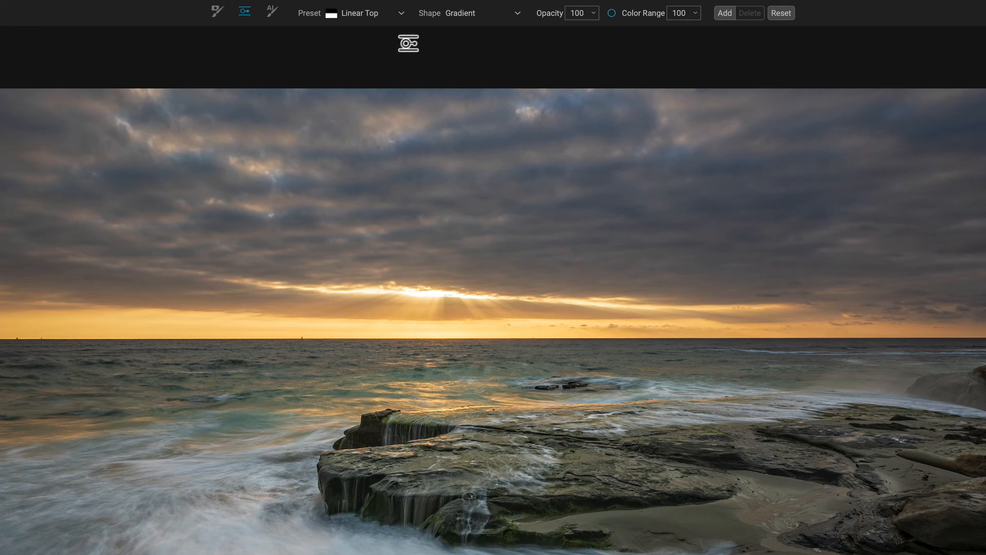
pyautogui.click(518, 14)
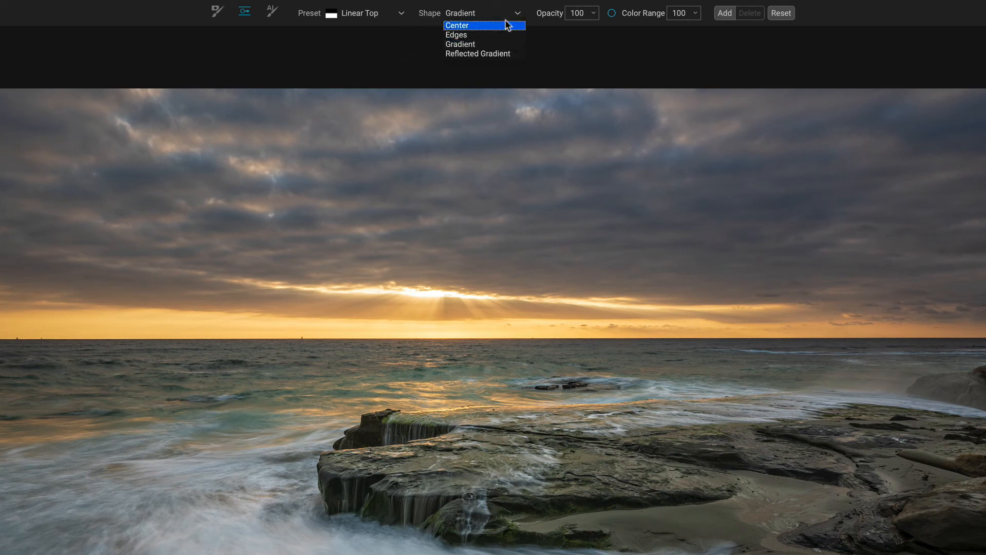
pyautogui.click(502, 36)
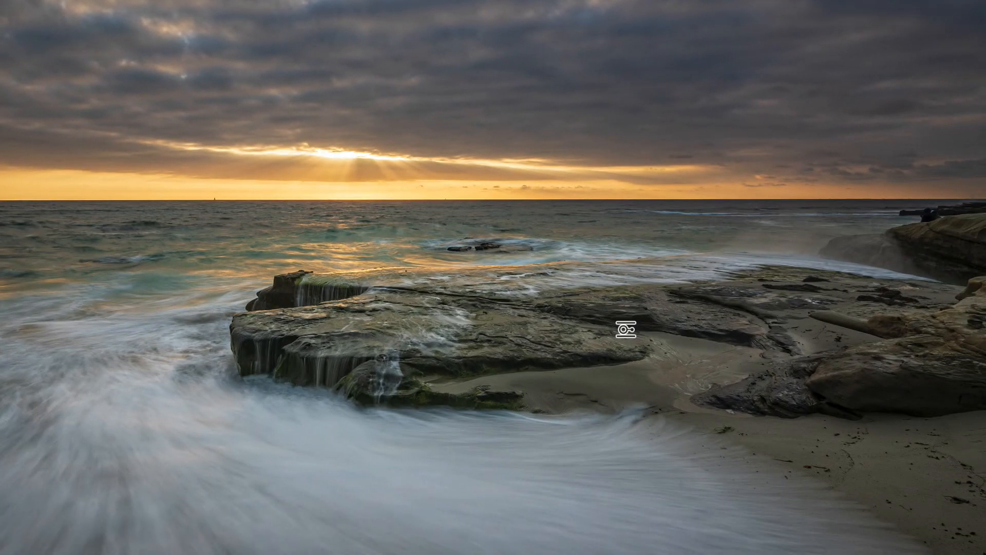
pyautogui.click(625, 329)
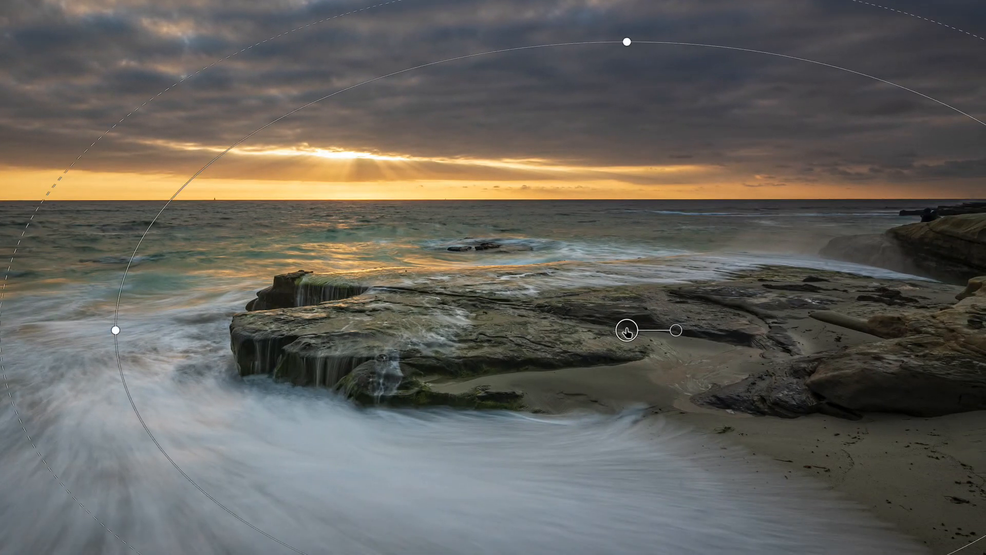
# Step: Flatten and slightly tilt the mask ellipse to fit the rock shelf, and widen its feather up into the sky
pyautogui.moveTo(628, 46); pyautogui.dragTo(613, 214)
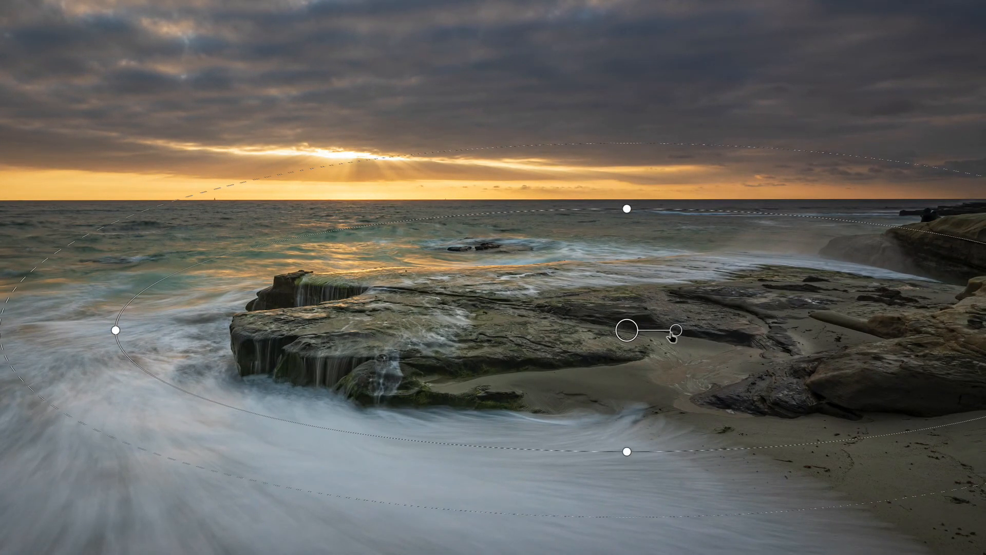
pyautogui.moveTo(676, 330); pyautogui.dragTo(648, 330)
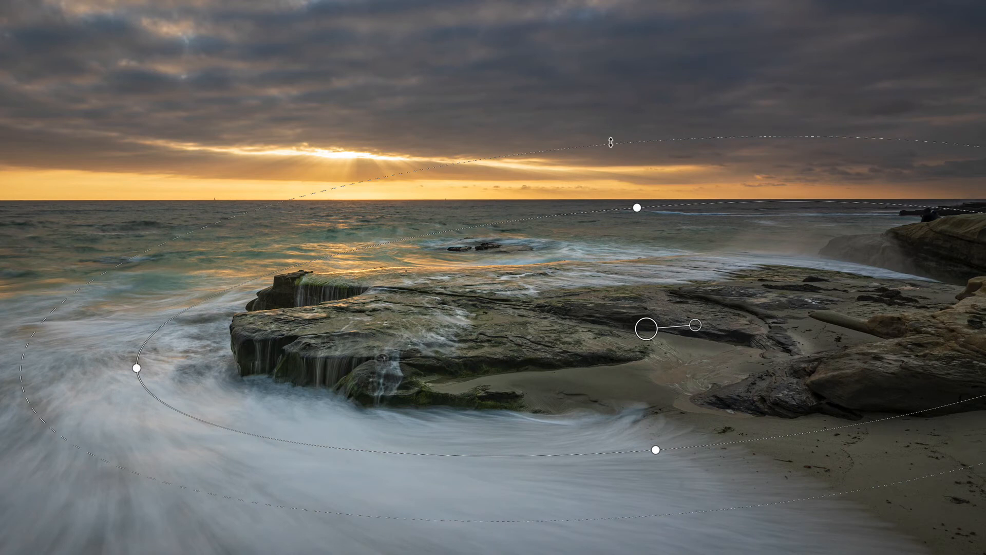
pyautogui.moveTo(610, 143); pyautogui.dragTo(597, 18)
pyautogui.moveTo(637, 209); pyautogui.dragTo(640, 253)
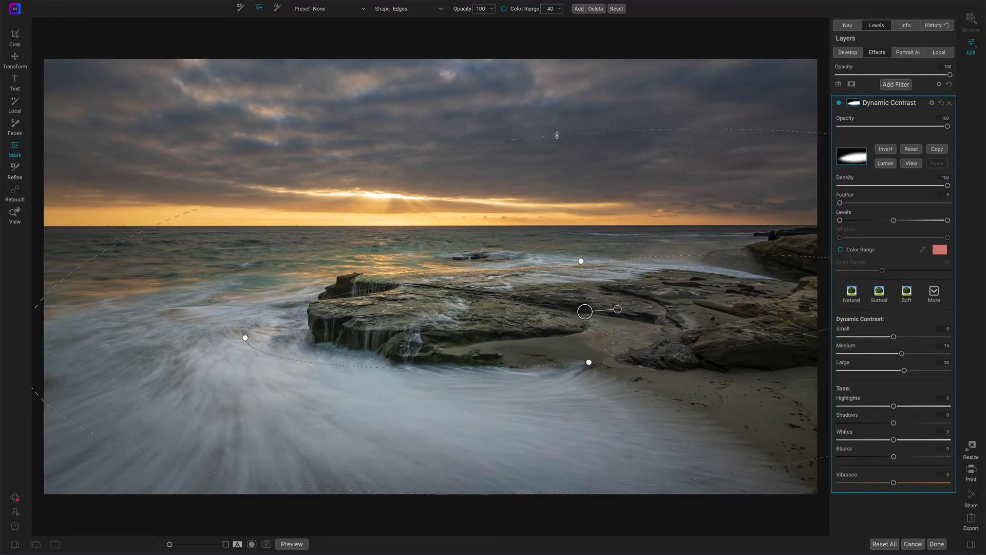
# Step: Widen the mask's feather further into the sky, refine the ellipse's position and edges around the rock shelf, and check the mask in black and white
pyautogui.moveTo(557, 134); pyautogui.dragTo(555, 107)
pyautogui.moveTo(581, 262); pyautogui.dragTo(582, 265)
pyautogui.moveTo(617, 309); pyautogui.dragTo(596, 315)
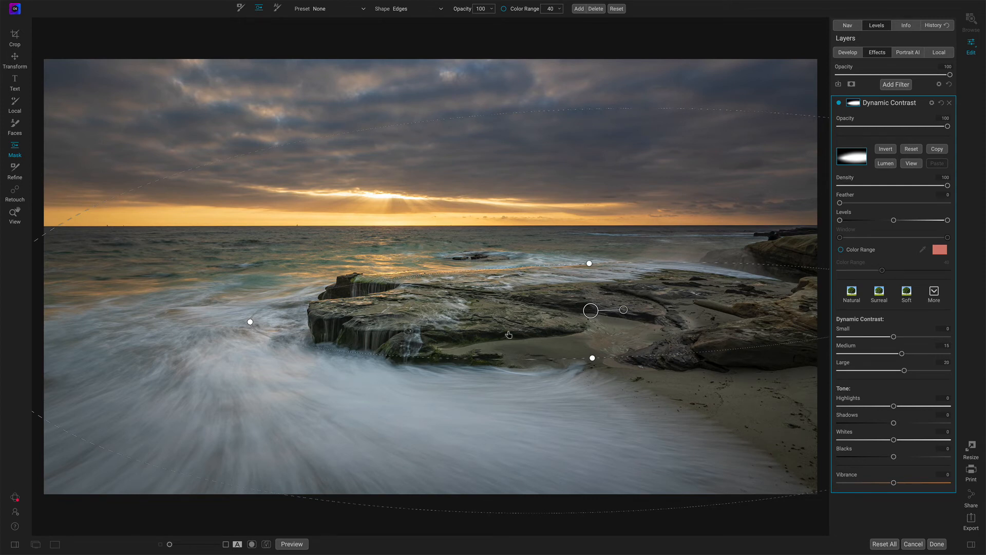
pyautogui.click(912, 164)
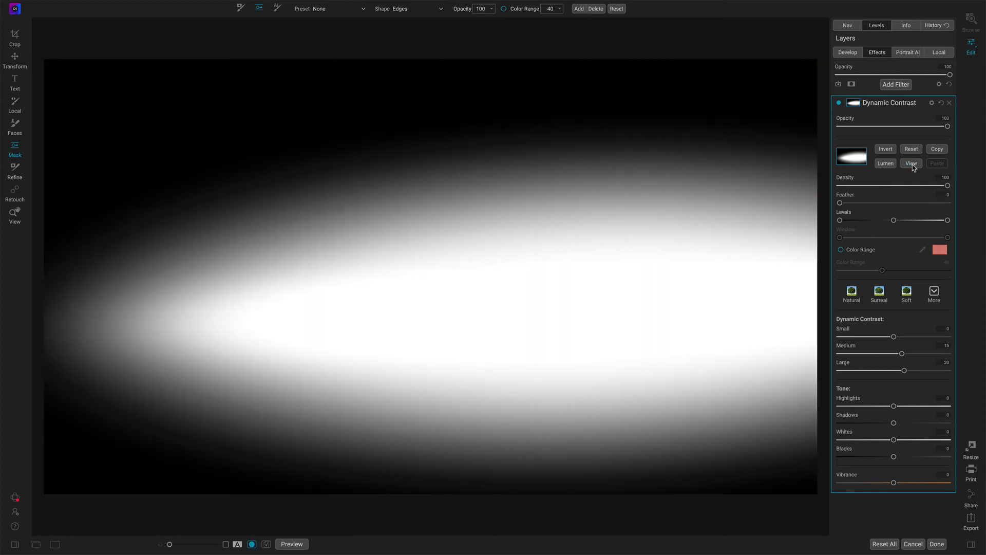
pyautogui.click(912, 164)
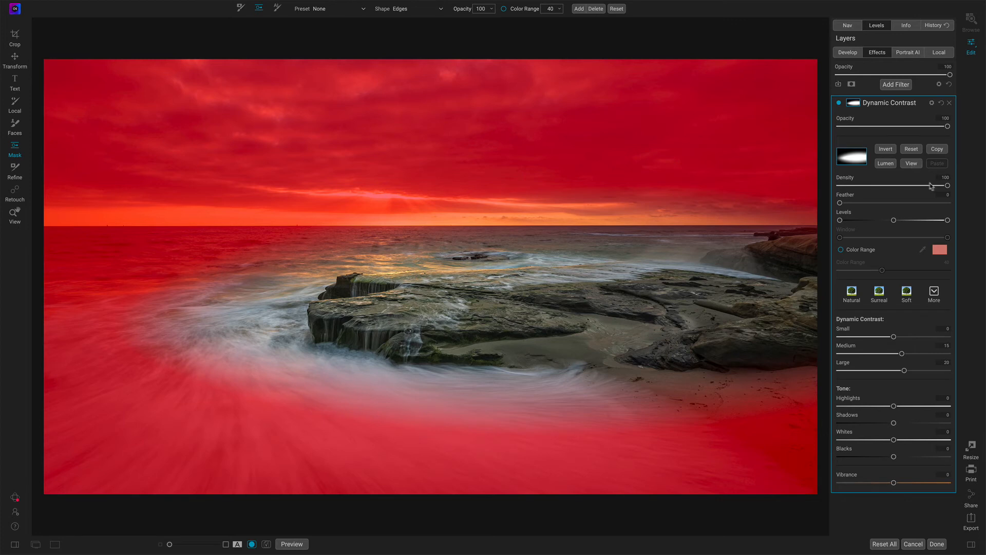
# Step: Lower the mask's Density to 47, check it in the overlay and black-and-white views, and return to the normal image view
pyautogui.moveTo(948, 186); pyautogui.dragTo(882, 186)
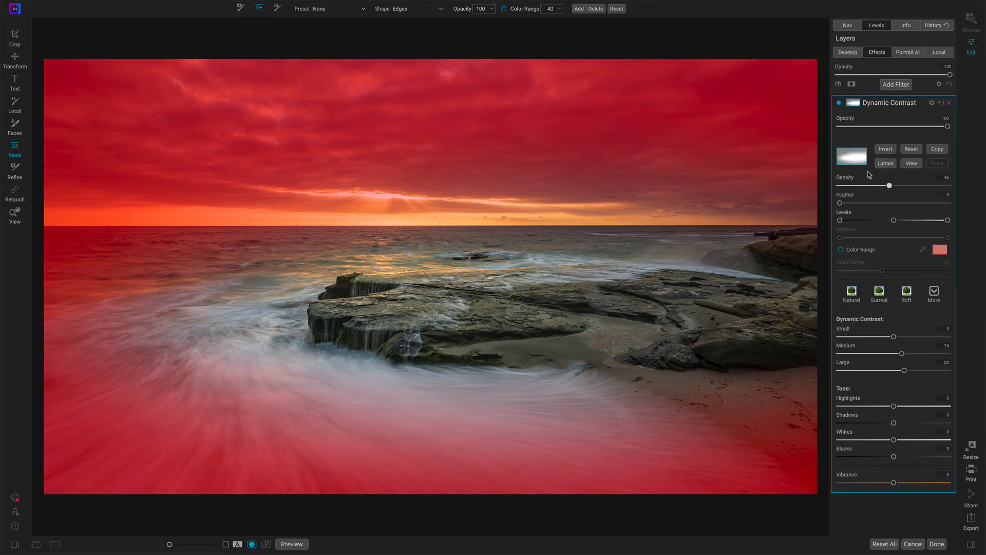
pyautogui.press('o')
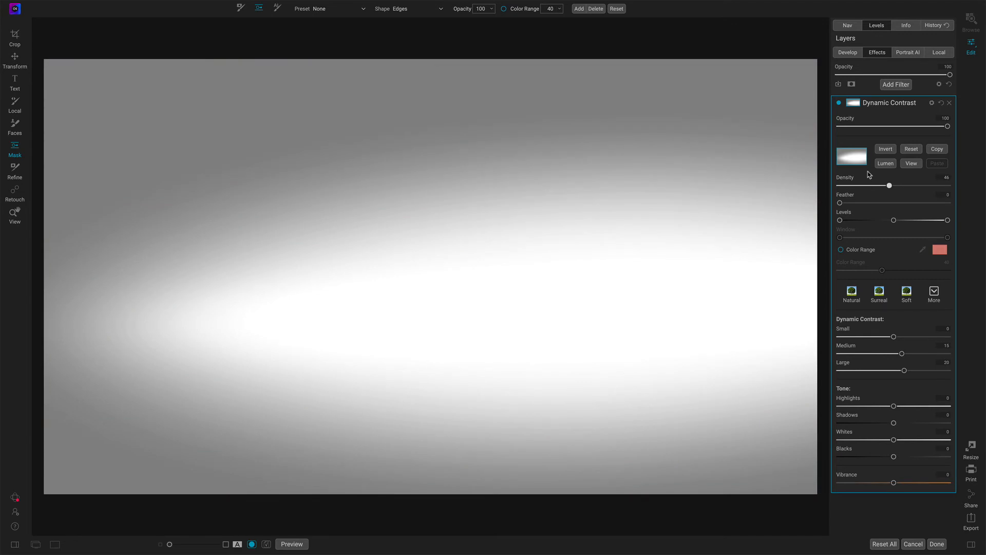
pyautogui.press('o')
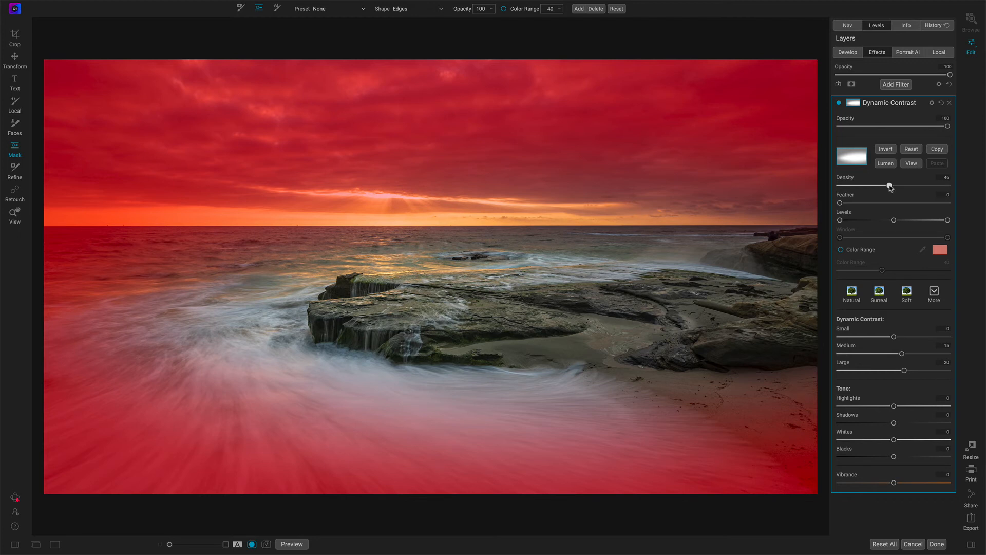
pyautogui.click(915, 165)
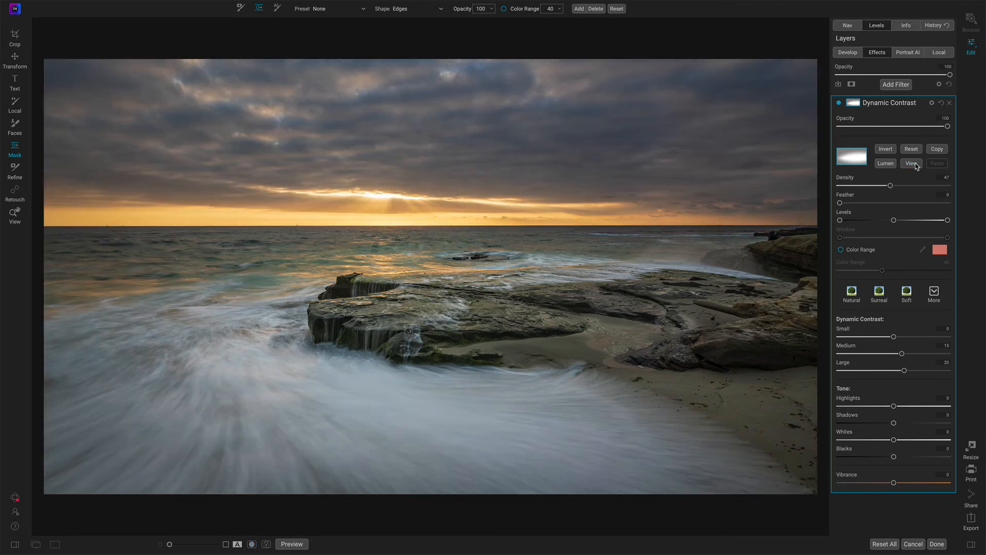
# Step: Compare the photo with Dynamic Contrast off and on, and raise its contrast to Small 5, Medium 22 and Large 26
pyautogui.click(840, 103)
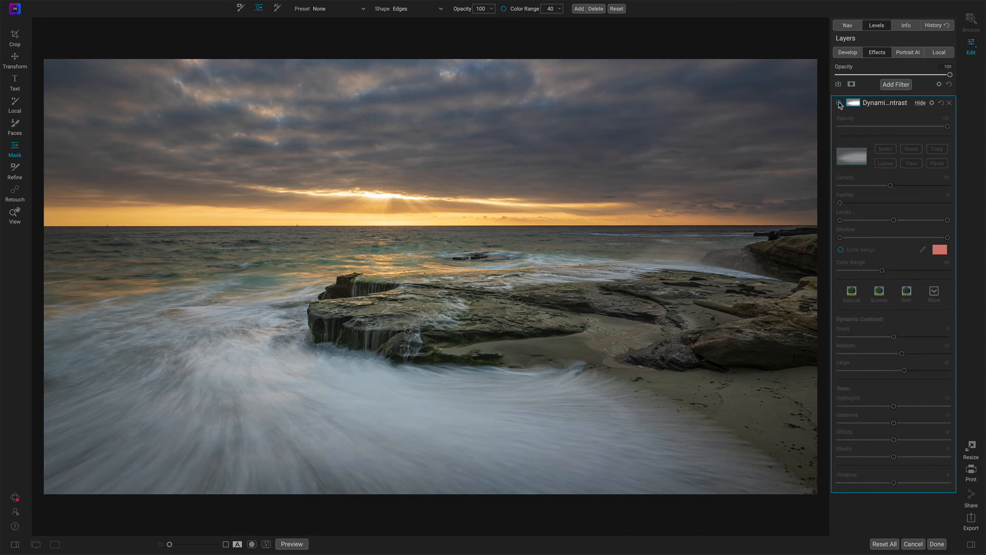
pyautogui.click(840, 104)
pyautogui.click(839, 104)
pyautogui.click(840, 103)
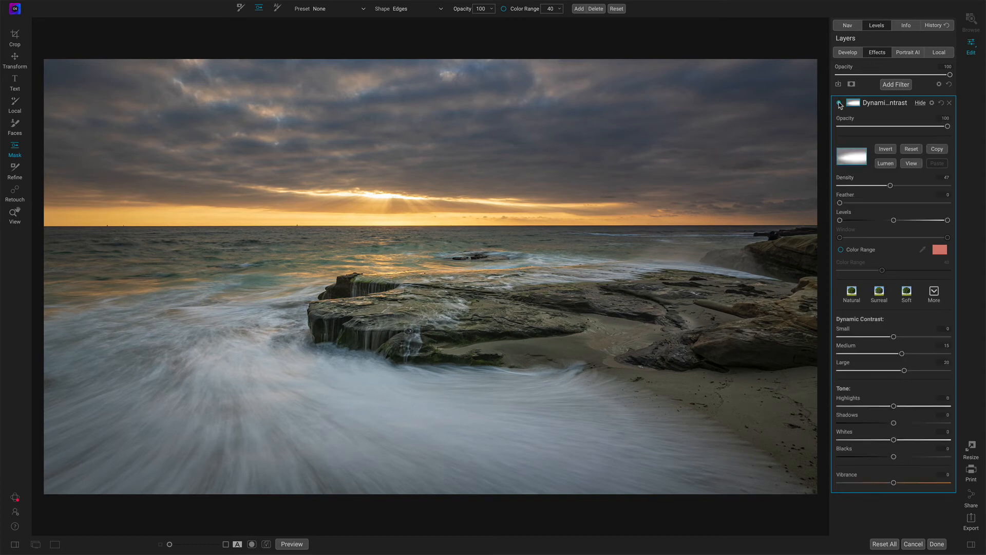
pyautogui.click(840, 104)
pyautogui.click(840, 103)
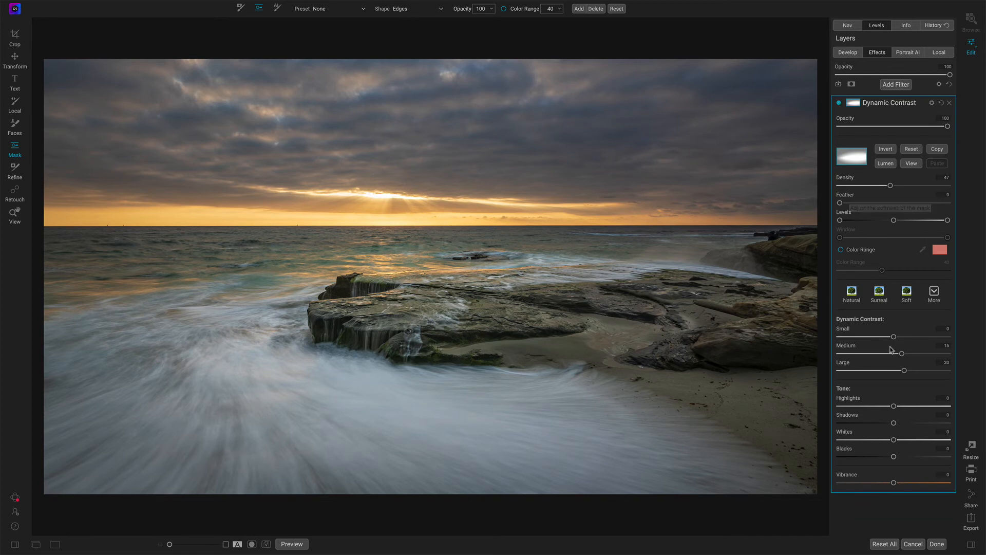
pyautogui.moveTo(893, 336); pyautogui.dragTo(913, 383)
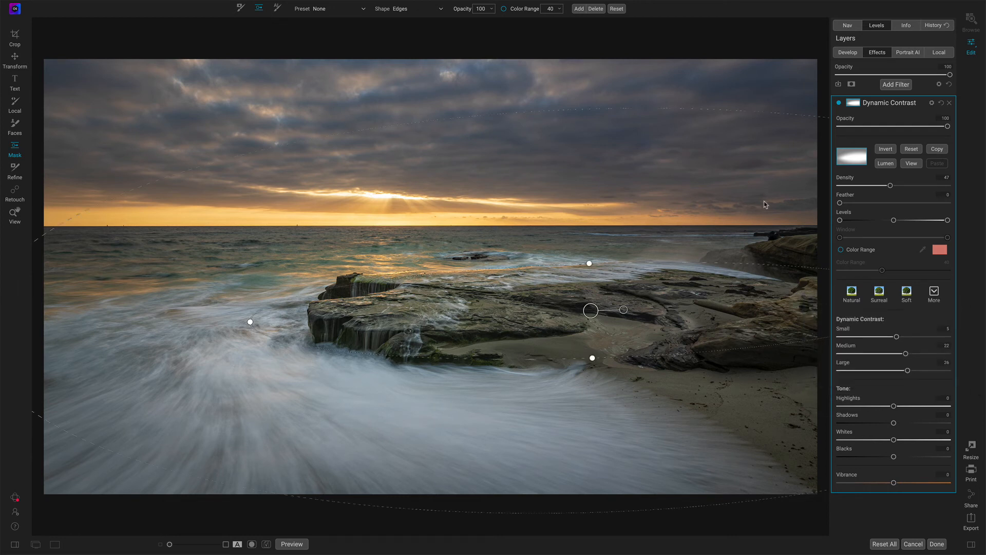
# Step: Compare the rock shelf's detail at 100% zoom with the Dynamic Contrast filter off and on, and return to the full image
pyautogui.press('z')
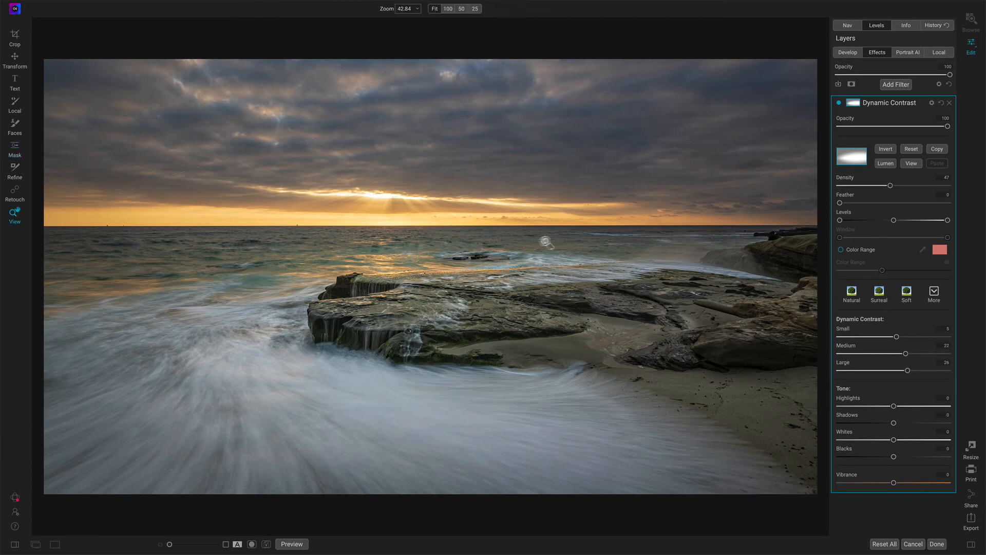
pyautogui.click(450, 302)
pyautogui.moveTo(419, 318); pyautogui.dragTo(490, 303)
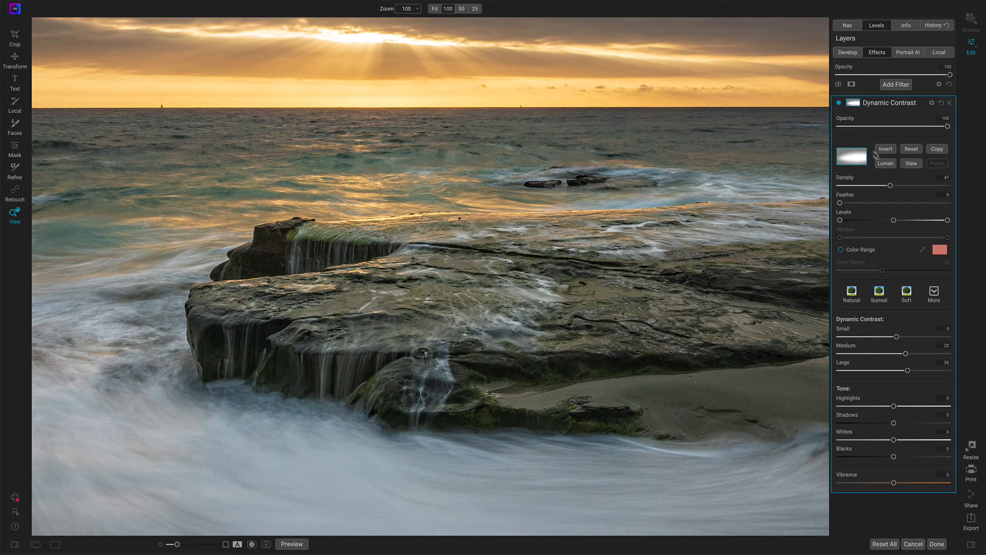
pyautogui.click(839, 103)
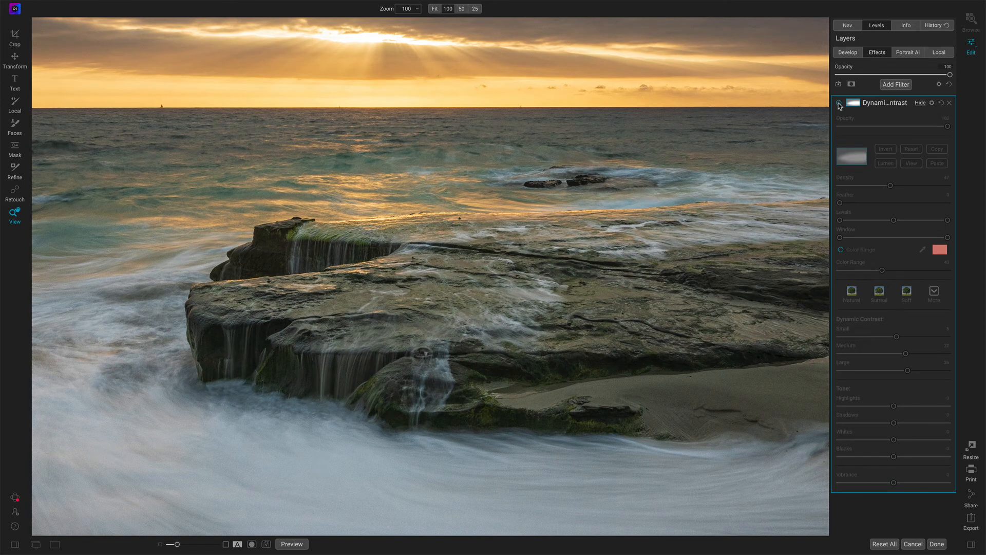
pyautogui.click(839, 103)
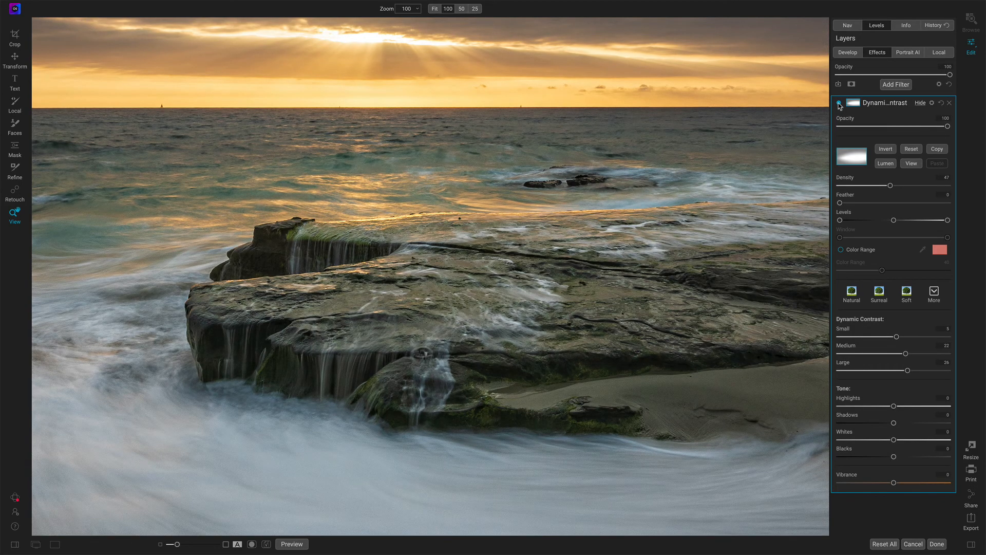
pyautogui.click(839, 103)
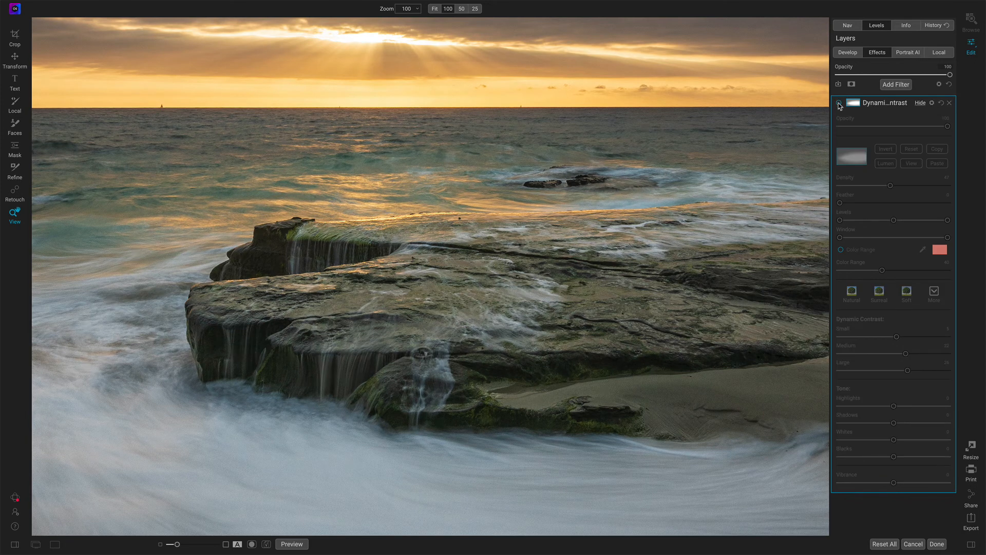
pyautogui.click(839, 104)
pyautogui.click(839, 103)
pyautogui.click(840, 103)
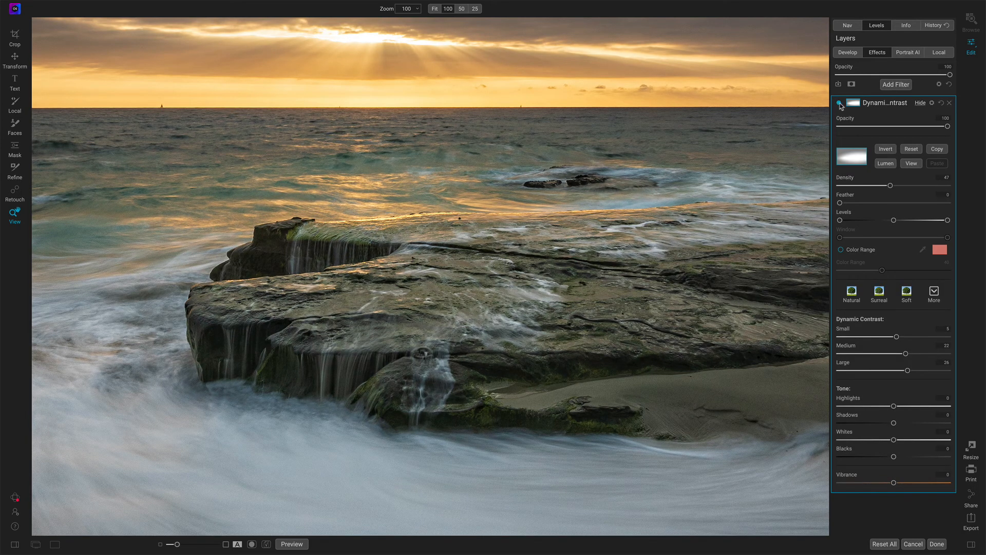
pyautogui.click(768, 181)
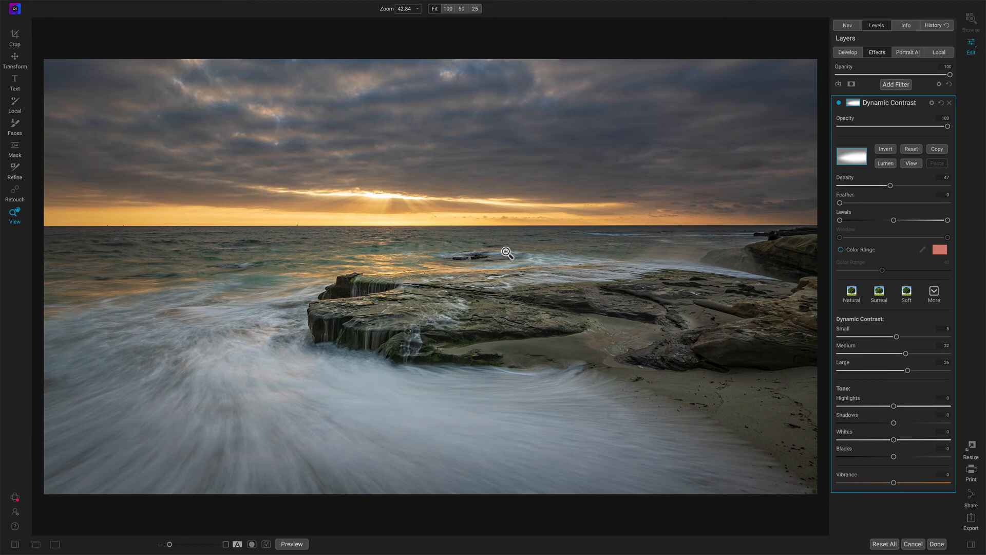
# Step: Add a Vignette filter and apply its Subtle preset
pyautogui.click(893, 88)
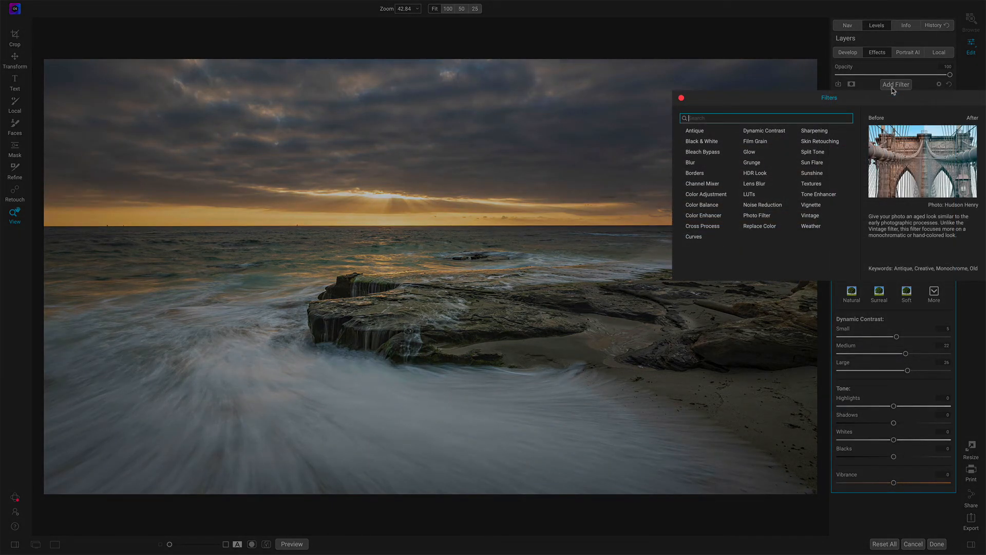
pyautogui.click(806, 207)
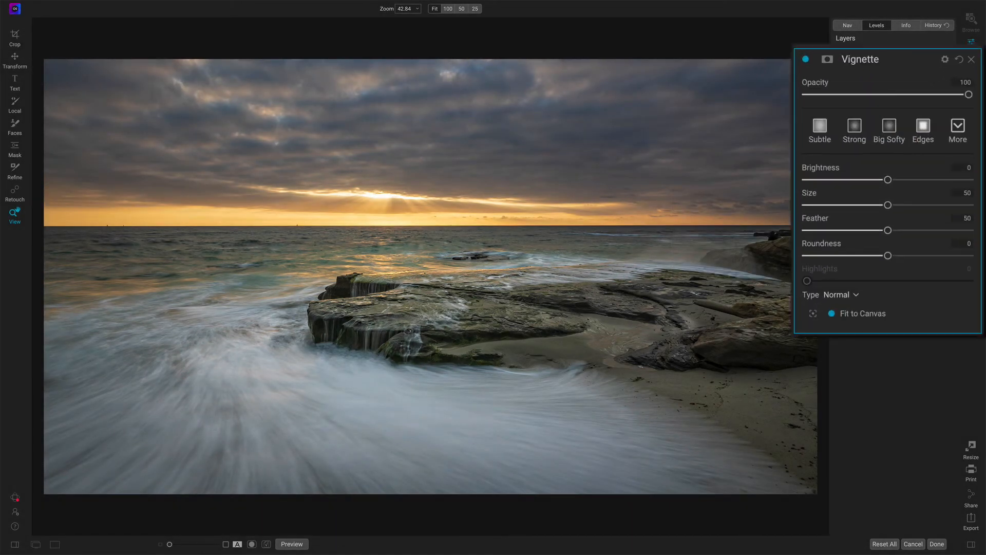
pyautogui.click(829, 130)
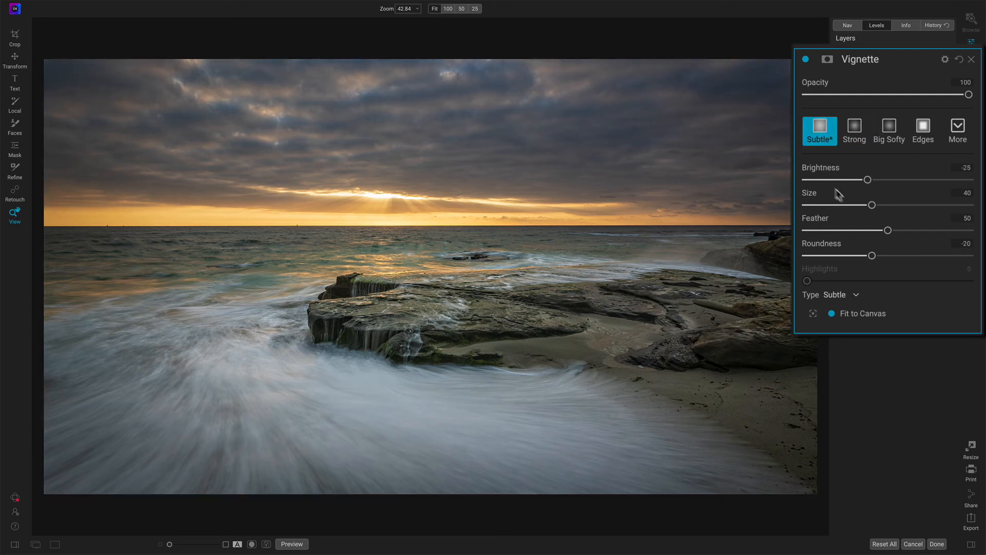
# Step: Set the vignette's Brightness to -88, Feather to 0, Roundness to -21 and Size to 26, and move its centre down over the rock shelf
pyautogui.click(816, 180)
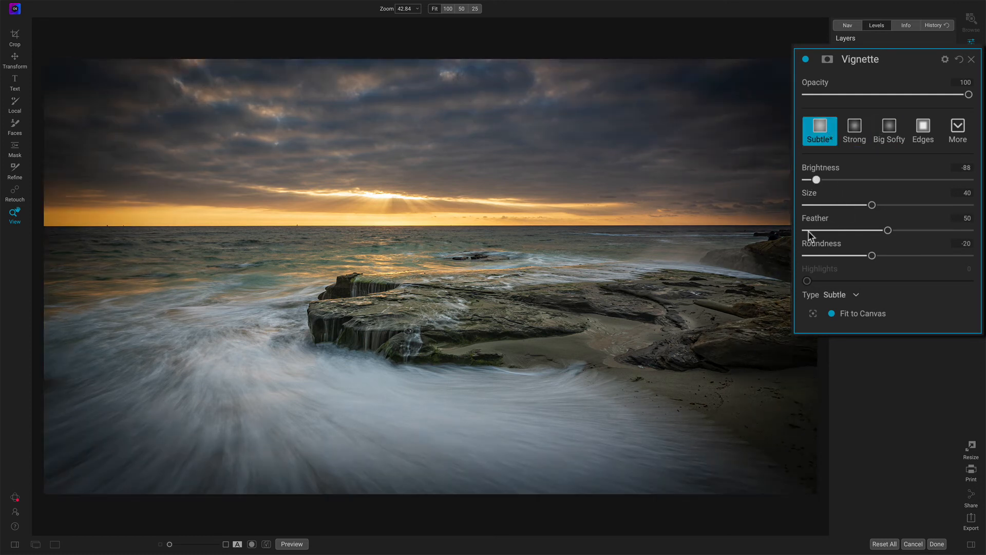
pyautogui.click(806, 231)
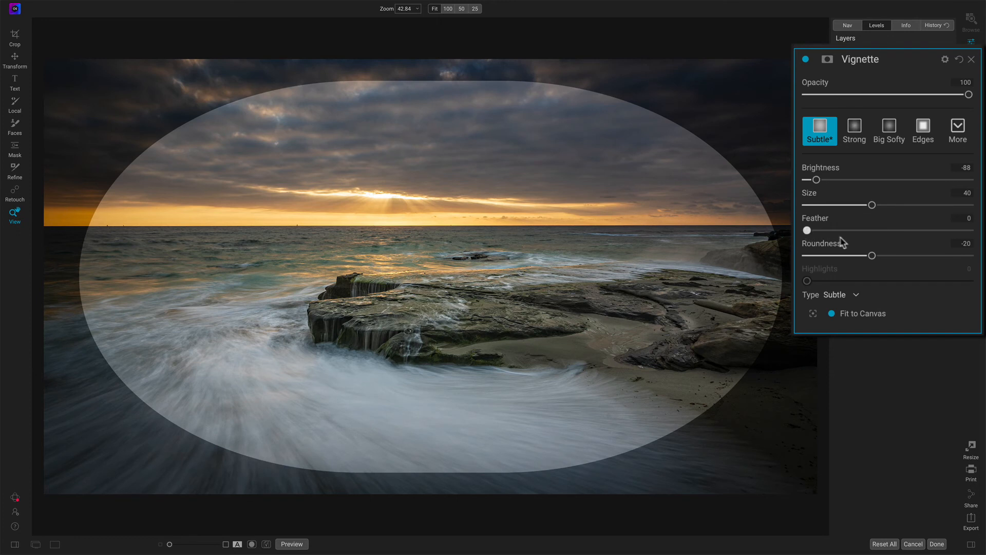
pyautogui.moveTo(870, 256); pyautogui.dragTo(870, 256)
pyautogui.moveTo(869, 205); pyautogui.dragTo(848, 205)
pyautogui.click(813, 313)
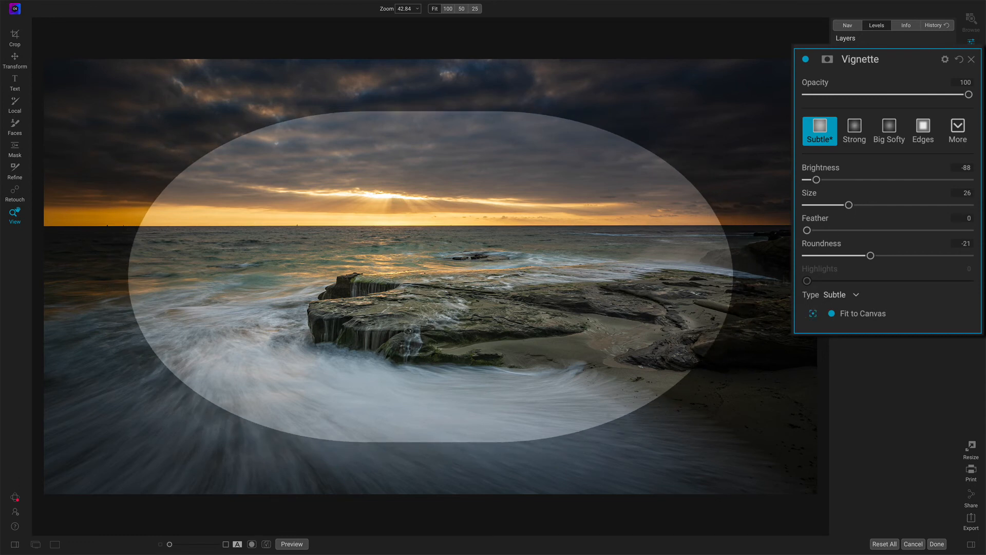
pyautogui.moveTo(431, 277); pyautogui.dragTo(439, 324)
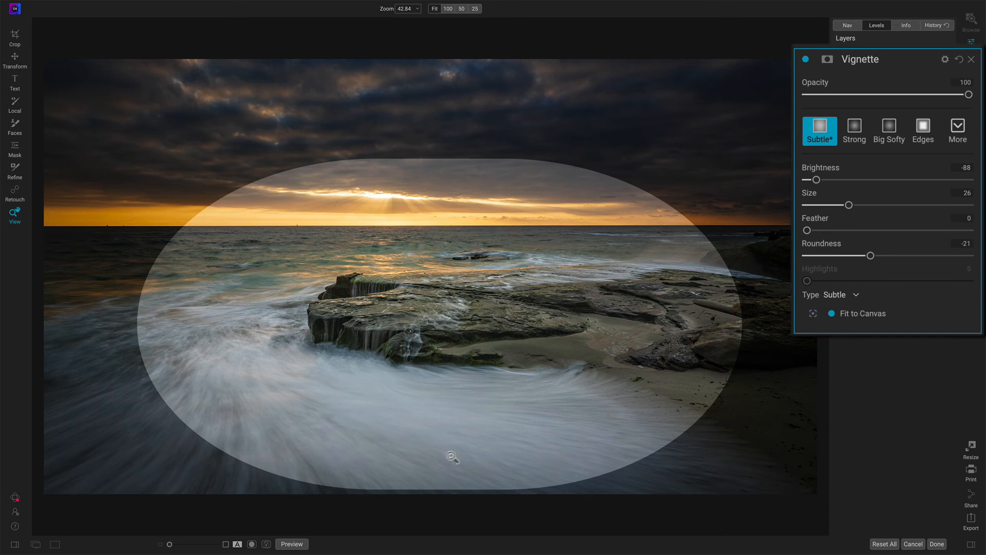
# Step: Soften the vignette with Feather 92 and Brightness -14, comparing the photo with the filter off and on
pyautogui.moveTo(807, 231); pyautogui.dragTo(956, 230)
pyautogui.moveTo(818, 180); pyautogui.dragTo(876, 181)
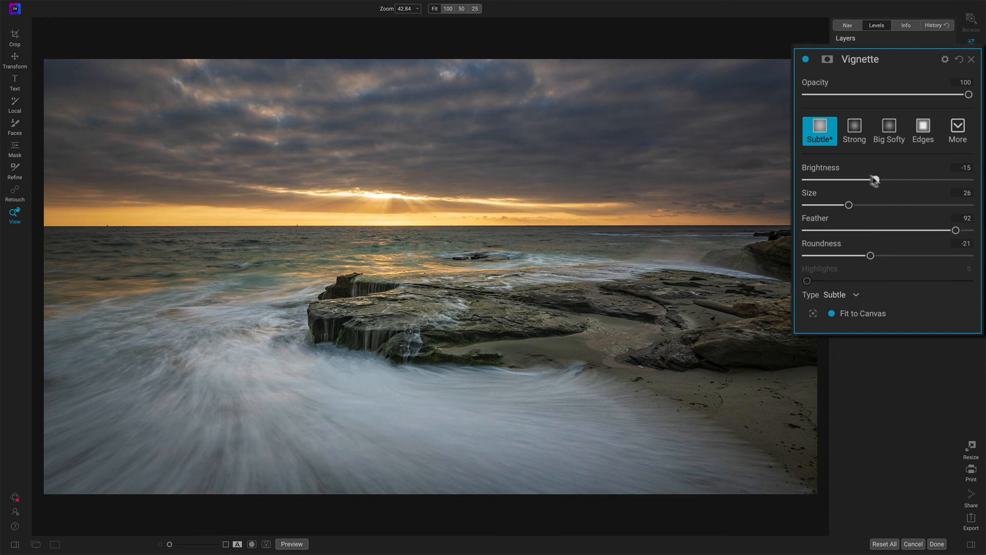
pyautogui.click(806, 59)
pyautogui.click(807, 60)
pyautogui.moveTo(886, 184); pyautogui.dragTo(886, 185)
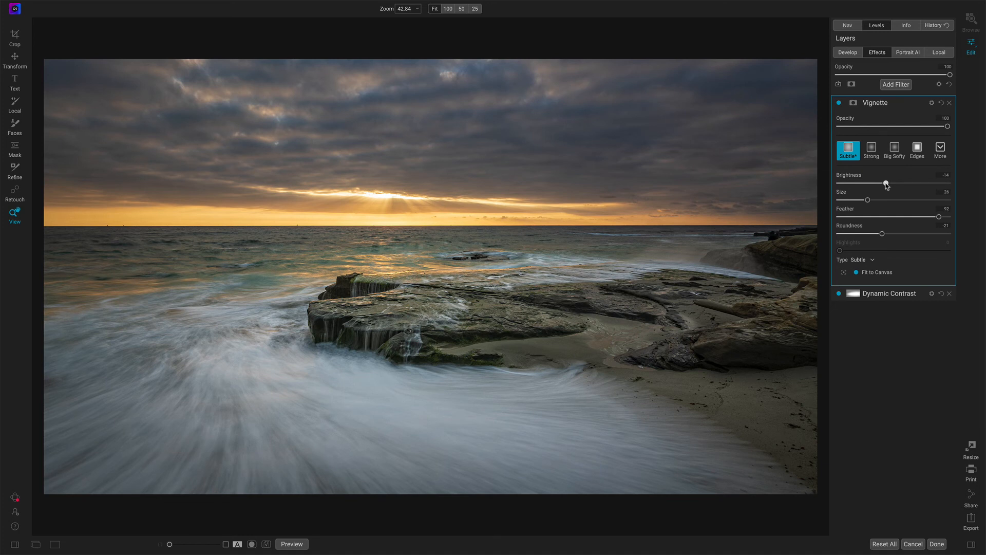